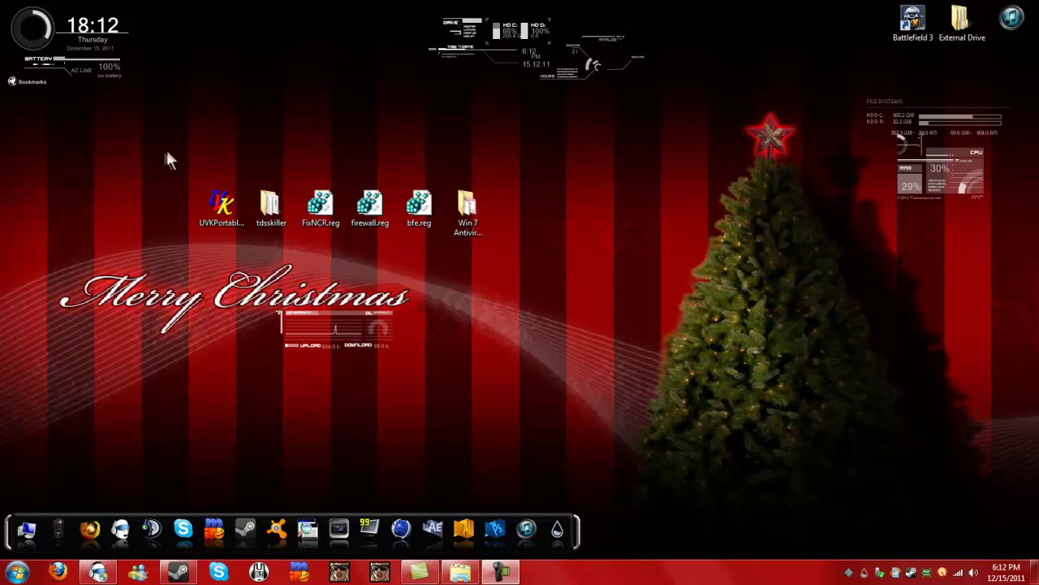
- Move UVKPortable and the tdsskiller folder to the left side of the desktop
{"action": "left_click_drag", "start_coordinate": [164, 151], "coordinate": [548, 251]}
{"action": "left_click", "coordinate": [547, 251]}
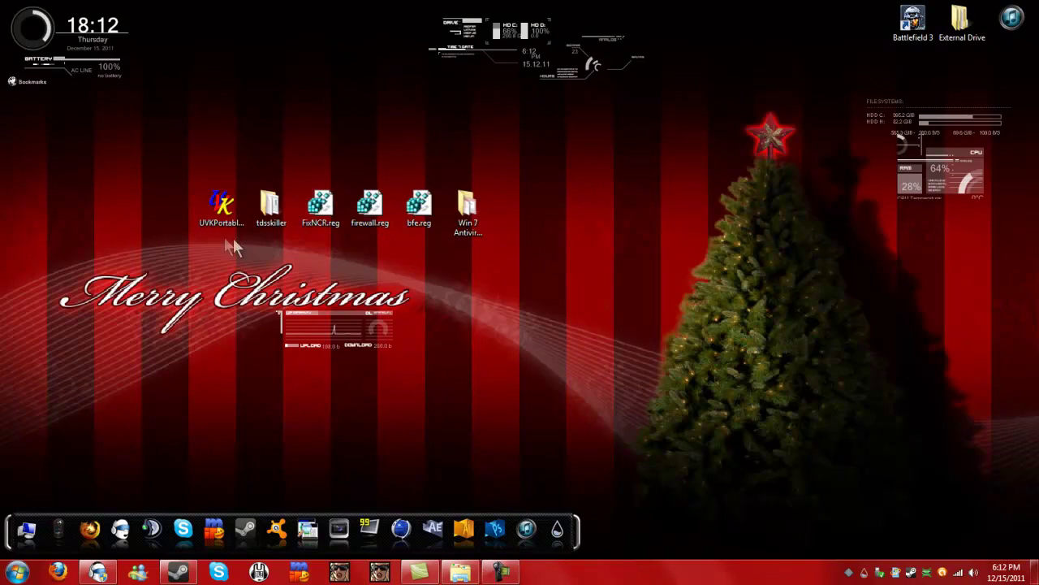
{"action": "left_click_drag", "start_coordinate": [211, 202], "coordinate": [112, 203]}
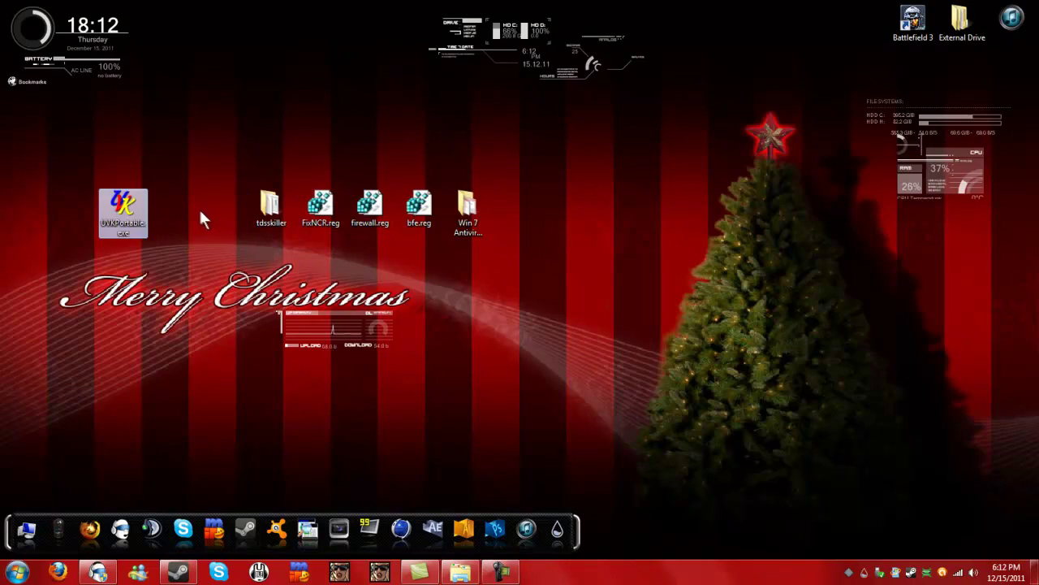
{"action": "double_click", "coordinate": [264, 206]}
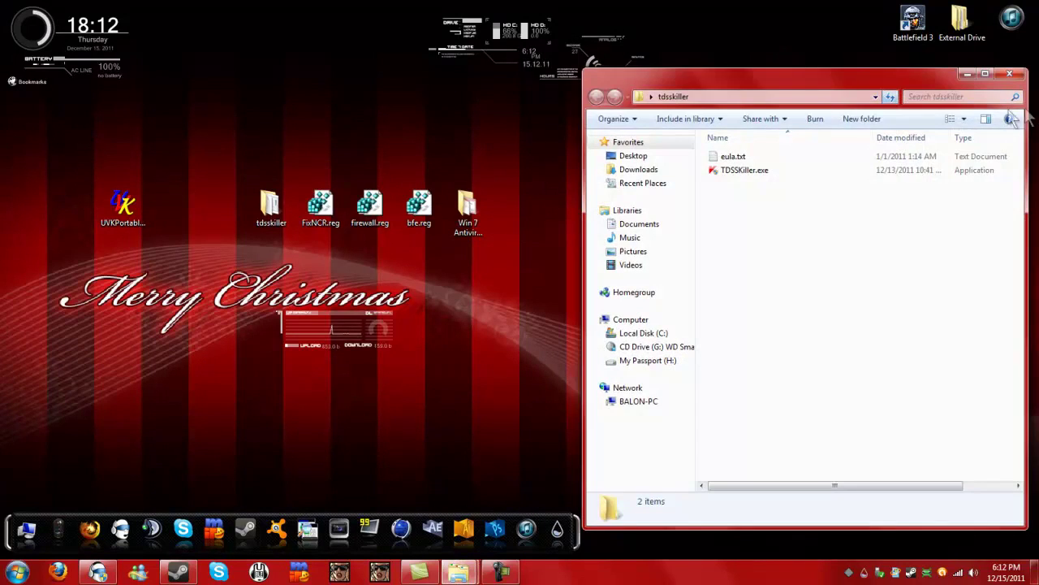
{"action": "left_click", "coordinate": [1010, 74]}
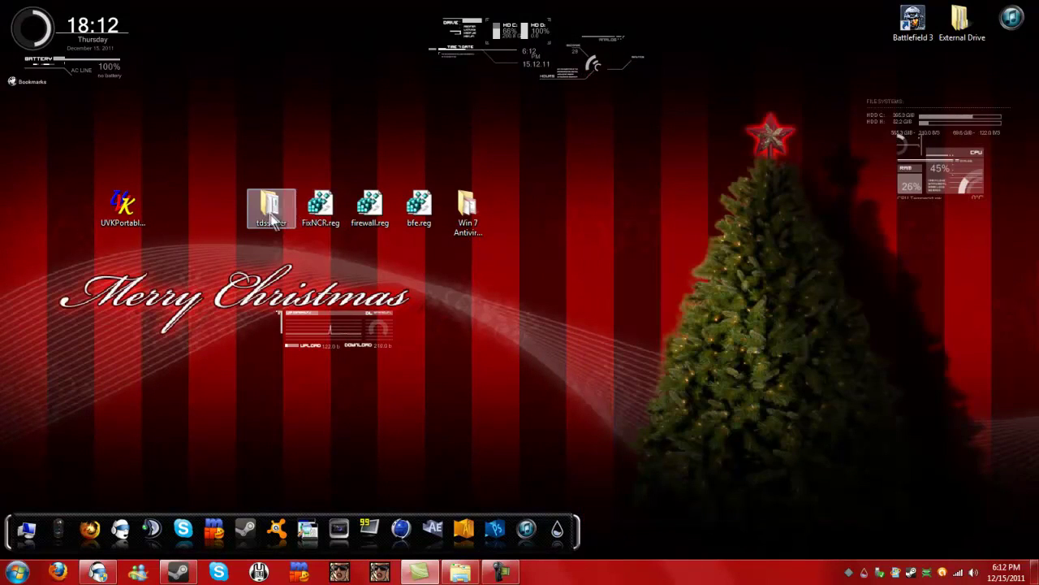
{"action": "left_click_drag", "start_coordinate": [271, 207], "coordinate": [215, 222]}
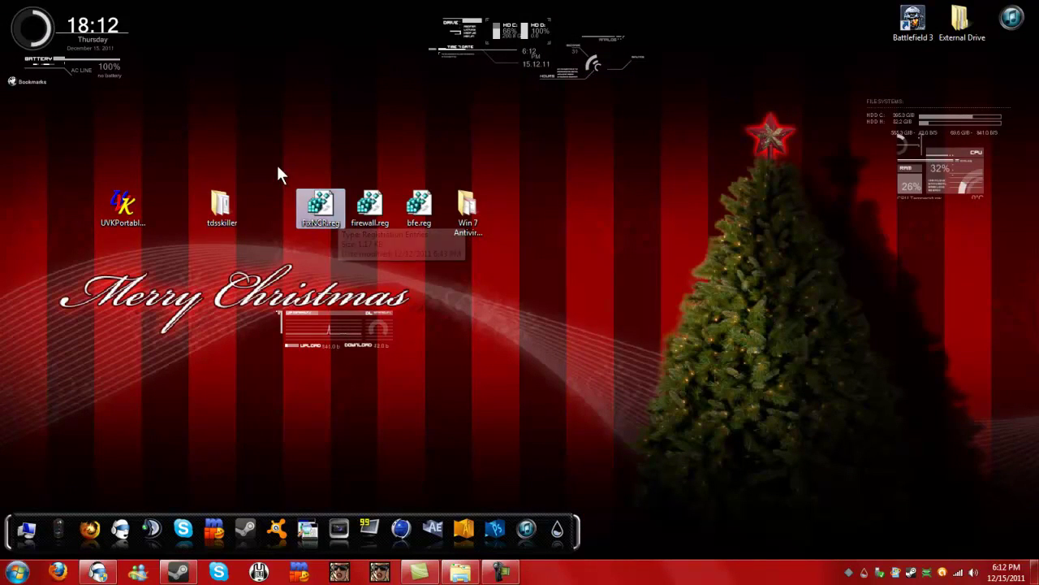
- Move the three .reg files up a row and set the Win 7 Antivirus folder level with them
{"action": "left_click_drag", "start_coordinate": [277, 166], "coordinate": [448, 251]}
{"action": "left_click", "coordinate": [449, 251]}
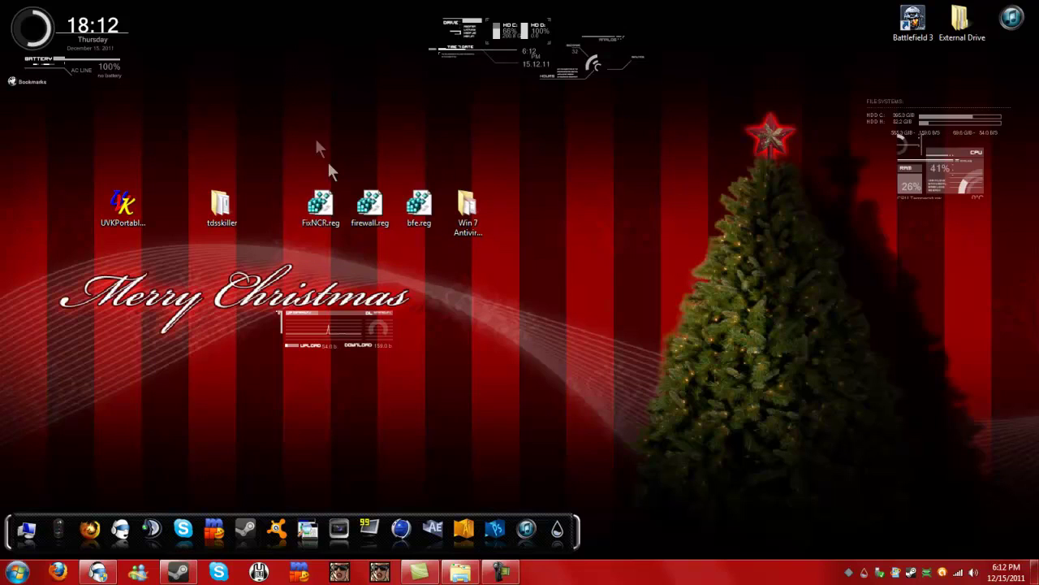
{"action": "left_click_drag", "start_coordinate": [270, 160], "coordinate": [442, 246]}
{"action": "left_click", "coordinate": [405, 195]}
{"action": "left_click_drag", "start_coordinate": [282, 161], "coordinate": [219, 164]}
{"action": "left_click", "coordinate": [277, 173]}
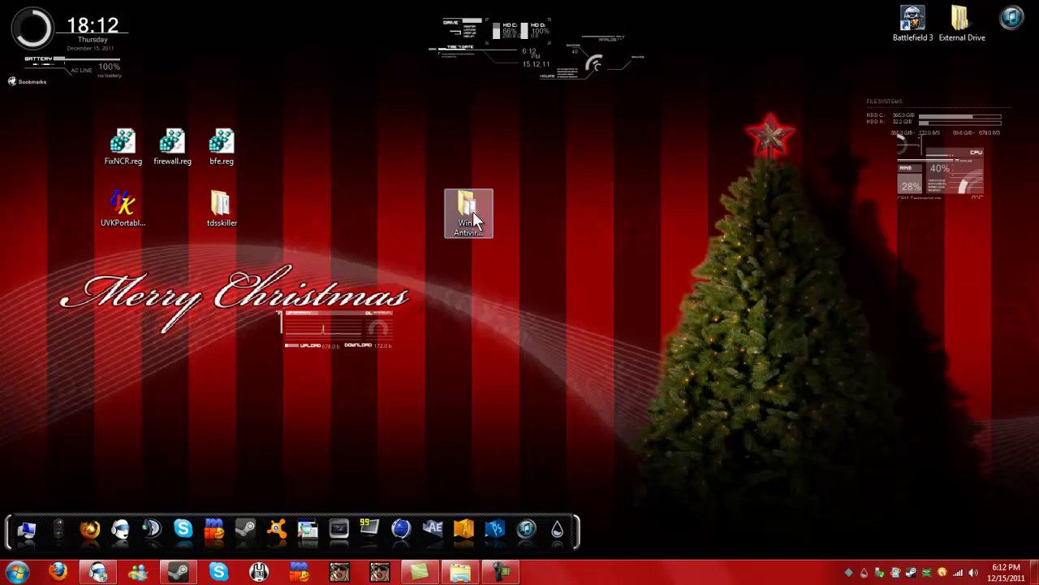
{"action": "left_click", "coordinate": [475, 218]}
{"action": "left_click_drag", "start_coordinate": [385, 162], "coordinate": [406, 151]}
- Open Capture.PNG from the Win 7 Antivirus folder in Windows Photo Viewer, zoom in, then close it
{"action": "double_click", "coordinate": [406, 151]}
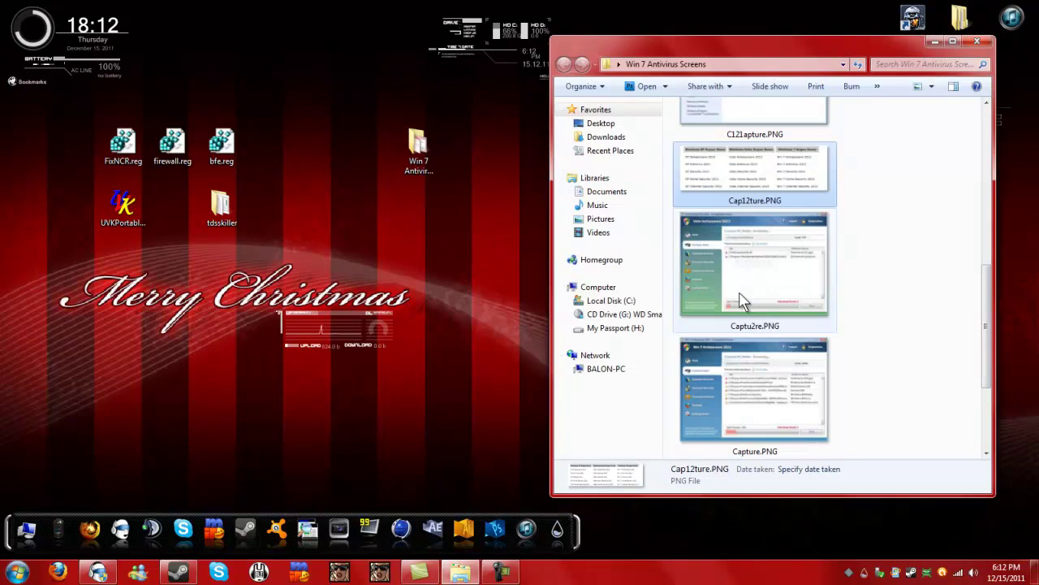
{"action": "right_click", "coordinate": [796, 358]}
{"action": "mouse_move", "coordinate": [844, 318]}
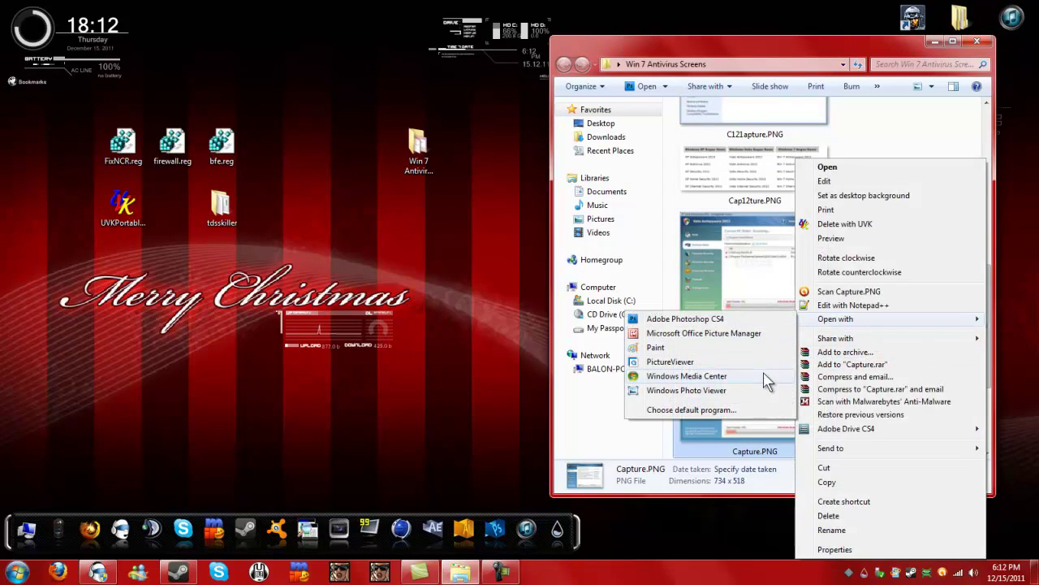
{"action": "left_click", "coordinate": [663, 385]}
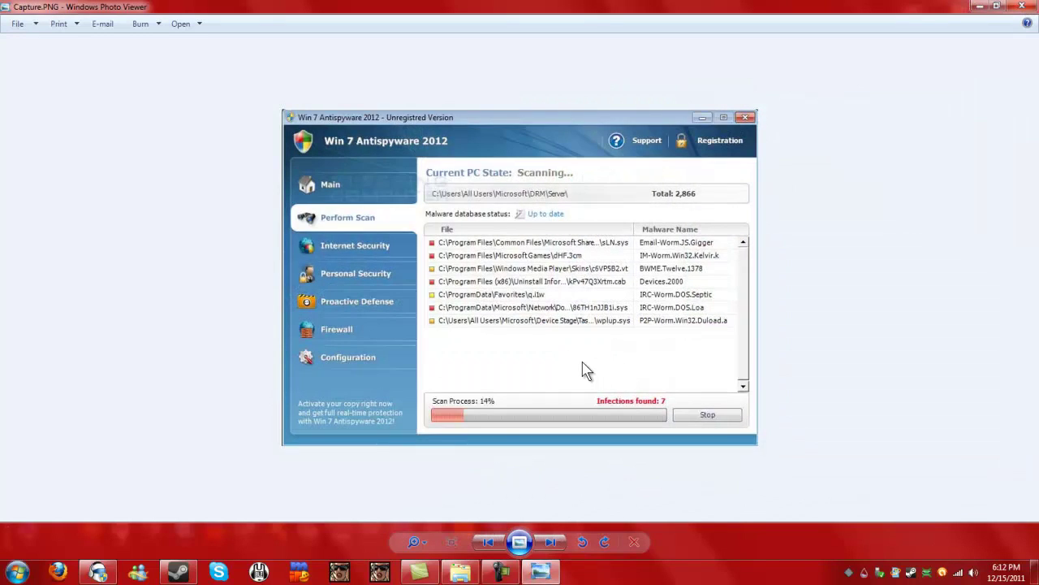
{"action": "scroll", "coordinate": [587, 370], "scroll_direction": "up", "scroll_amount": 2}
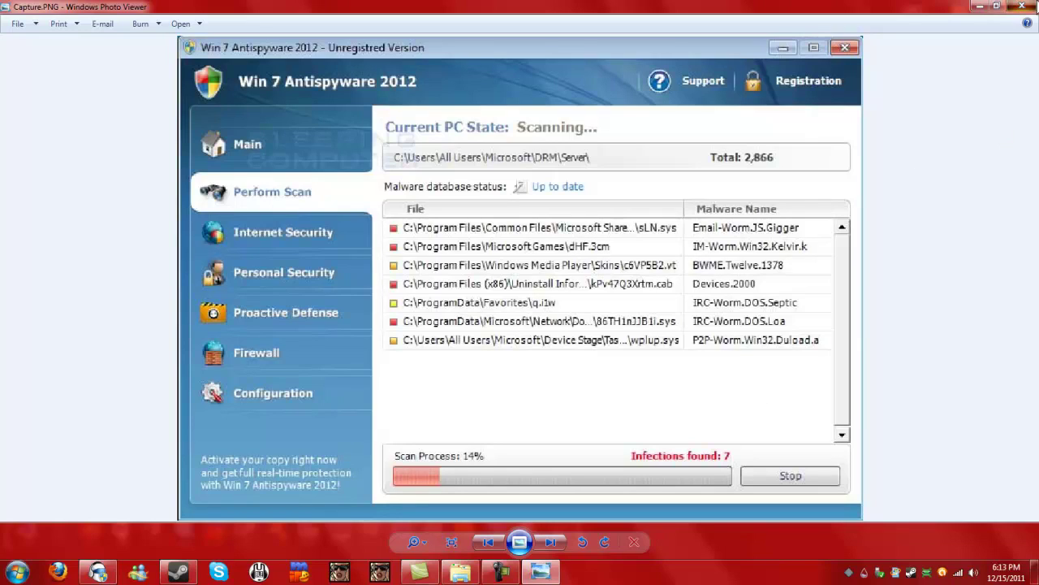
{"action": "left_click", "coordinate": [1022, 6]}
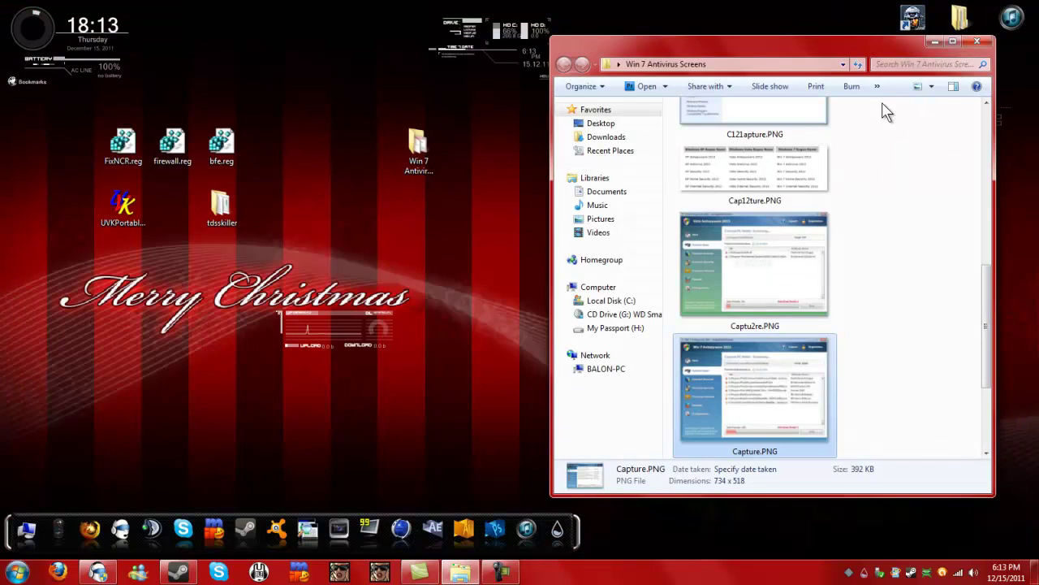
{"action": "scroll", "coordinate": [990, 340], "scroll_direction": "down", "scroll_amount": 1}
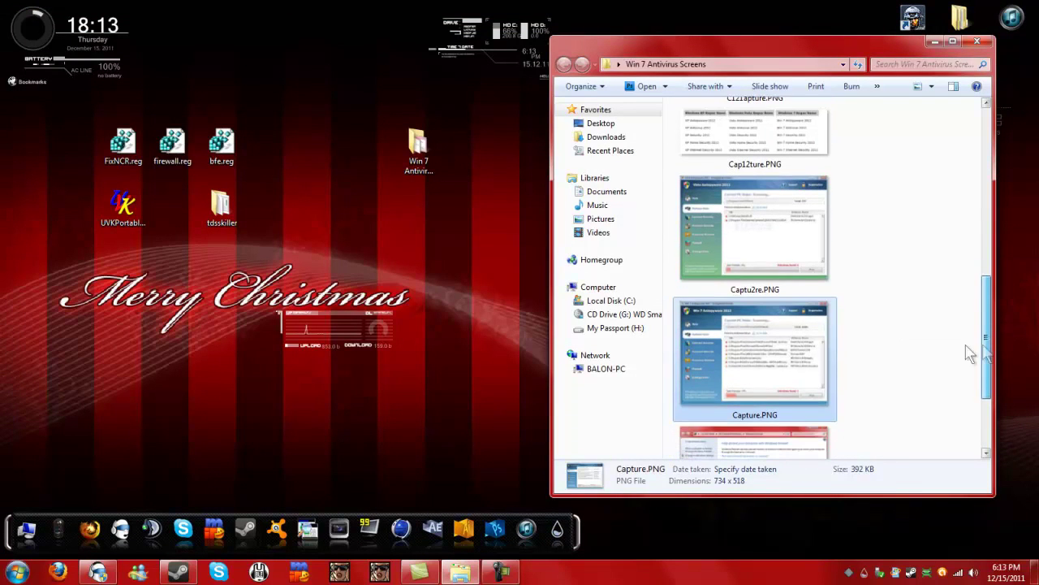
{"action": "left_click", "coordinate": [960, 348]}
{"action": "scroll", "coordinate": [950, 341], "scroll_direction": "up", "scroll_amount": 3}
{"action": "right_click", "coordinate": [766, 399]}
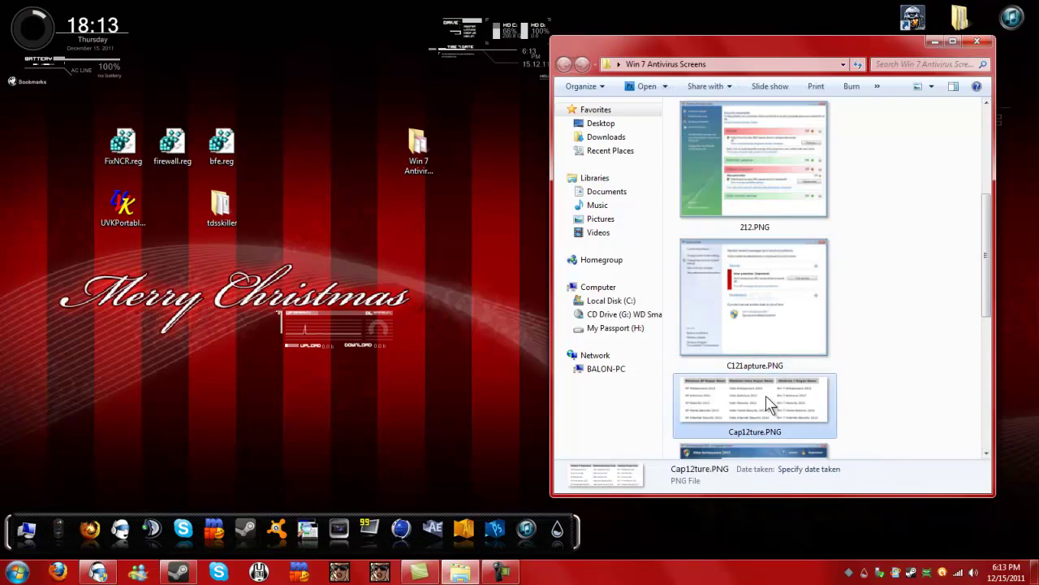
{"action": "mouse_move", "coordinate": [807, 319]}
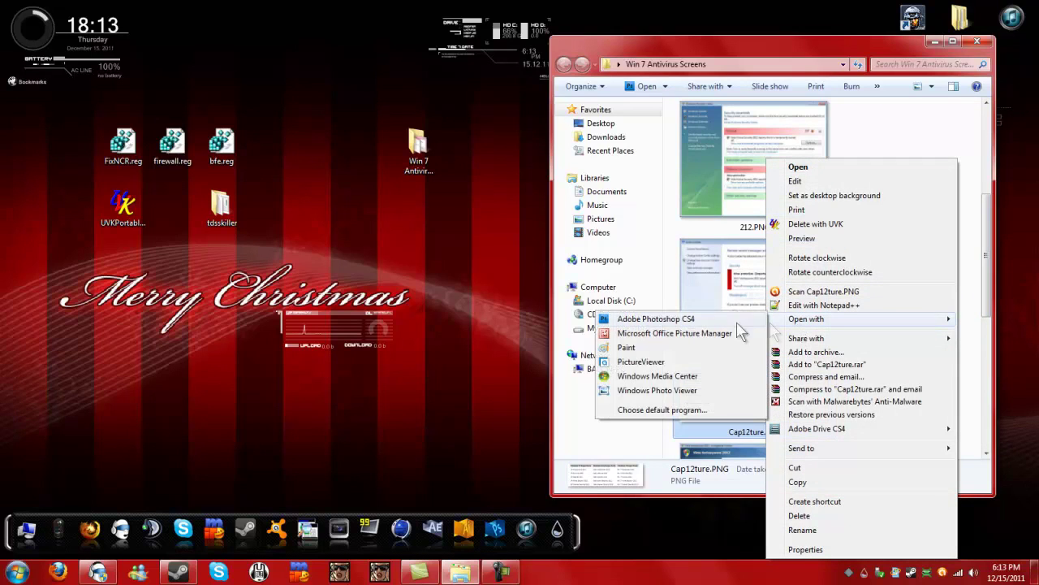
{"action": "left_click", "coordinate": [639, 394]}
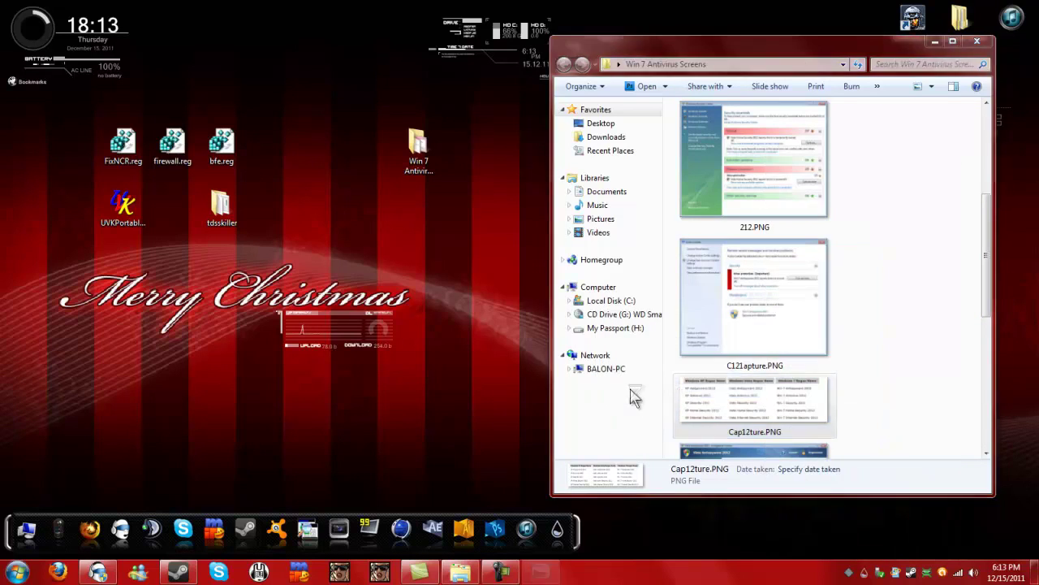
{"action": "scroll", "coordinate": [552, 165], "scroll_direction": "up", "scroll_amount": 3}
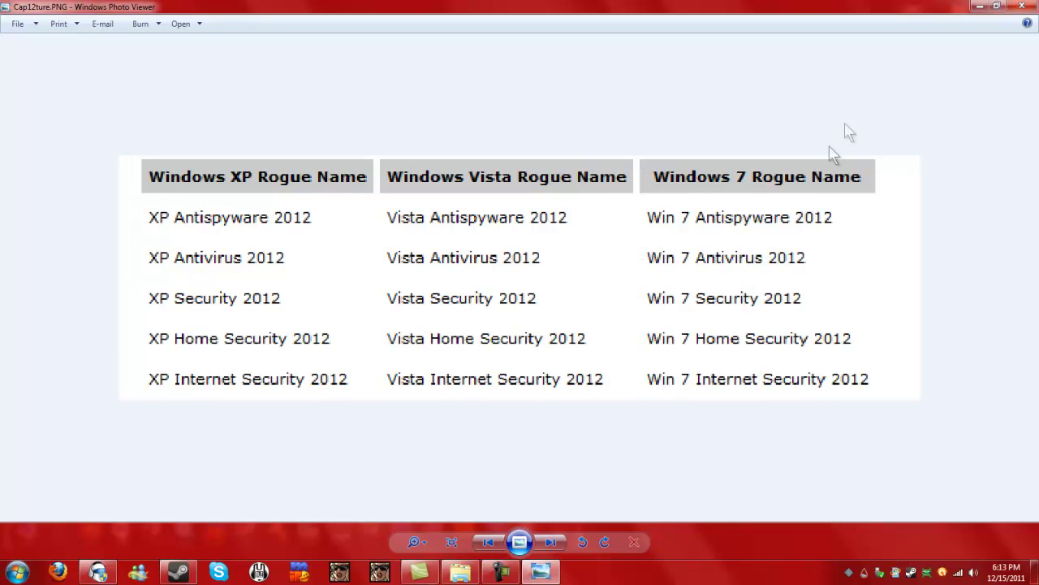
{"action": "left_click", "coordinate": [1022, 7]}
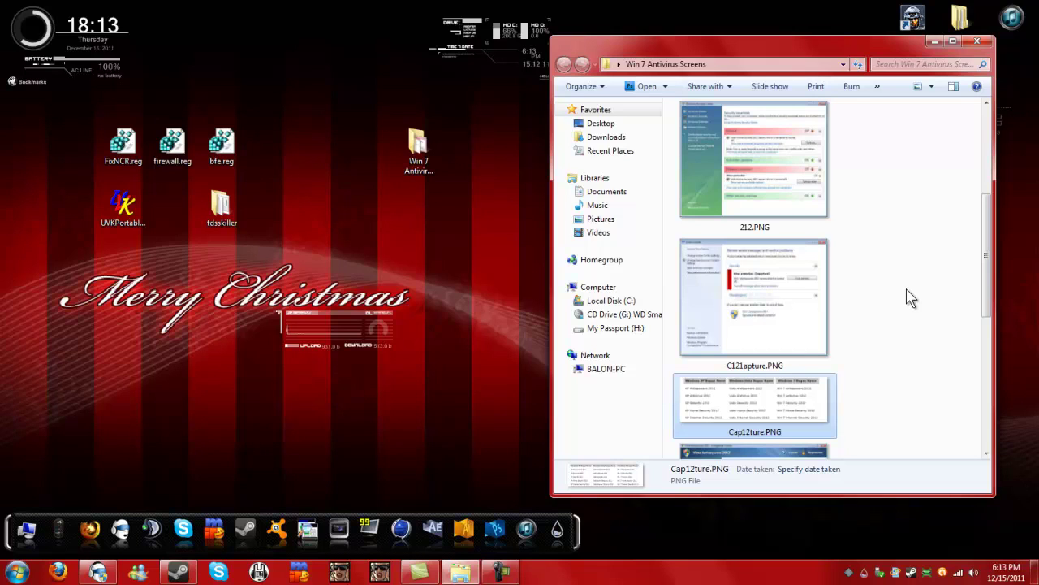
- Open Capture.PNG in Windows Photo Viewer and snap it to the right half of the screen
{"action": "scroll", "coordinate": [910, 299], "scroll_direction": "down", "scroll_amount": 3}
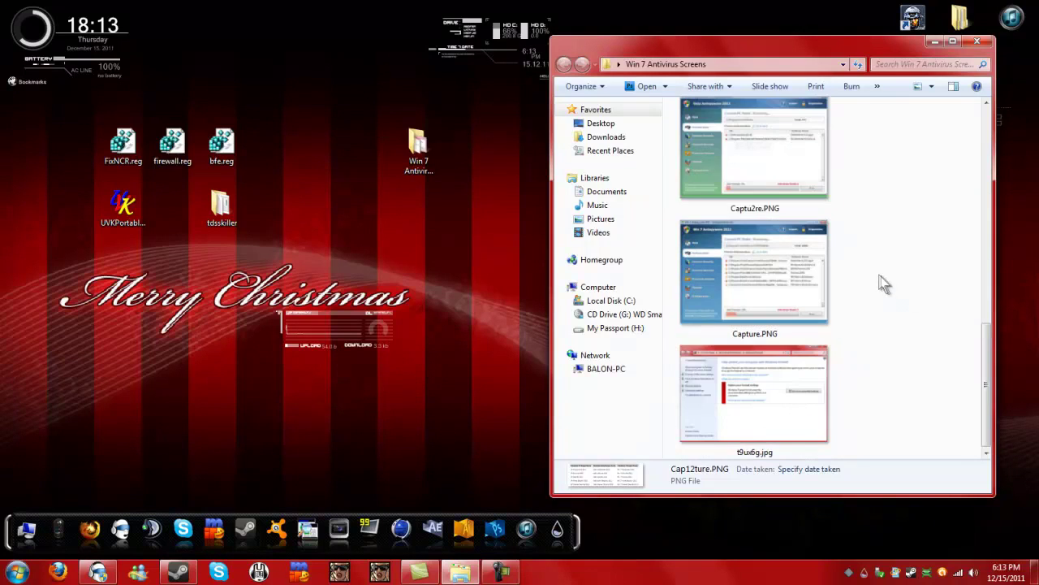
{"action": "right_click", "coordinate": [792, 321]}
{"action": "mouse_move", "coordinate": [839, 319]}
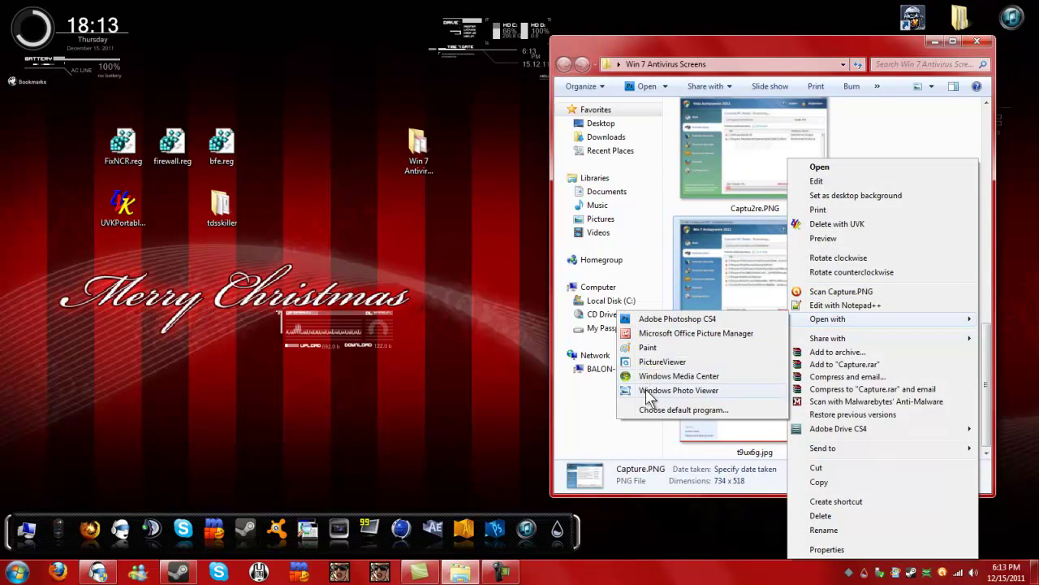
{"action": "left_click", "coordinate": [655, 388]}
{"action": "key", "text": "super+Right"}
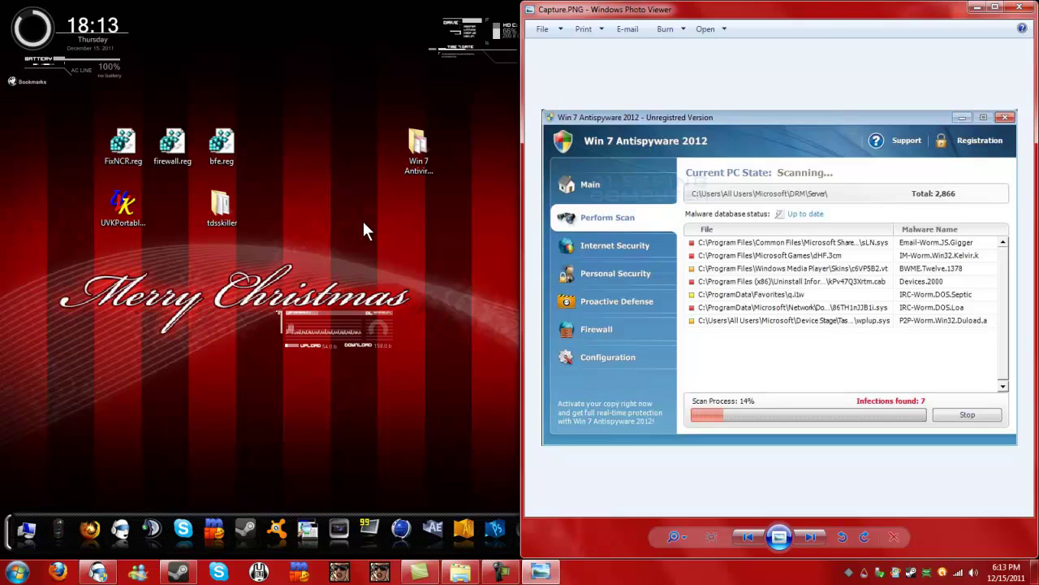
- Select UVKPortable, open the tdsskiller folder and select five desktop icons
{"action": "left_click", "coordinate": [122, 207]}
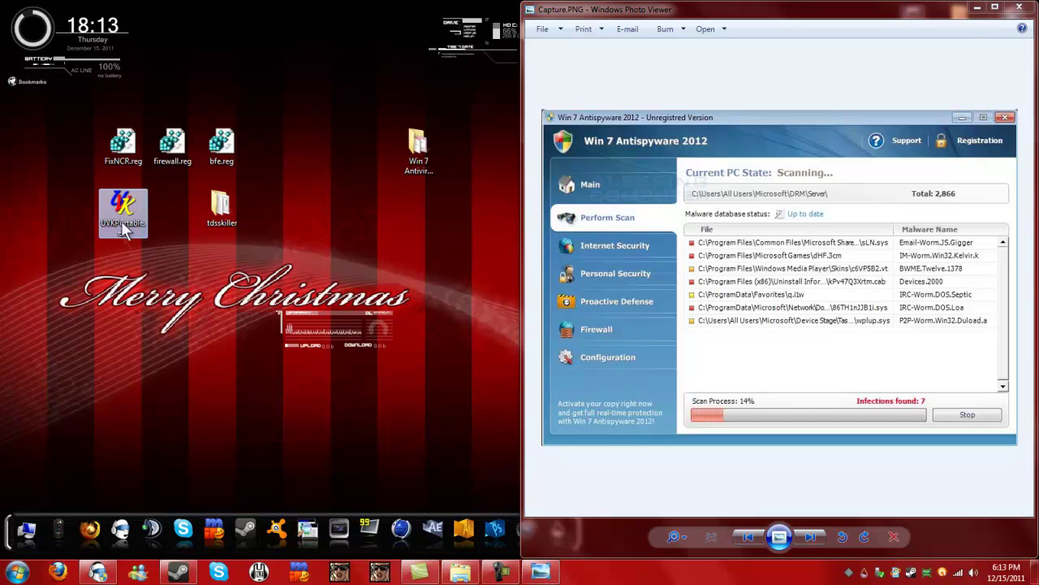
{"action": "double_click", "coordinate": [223, 203]}
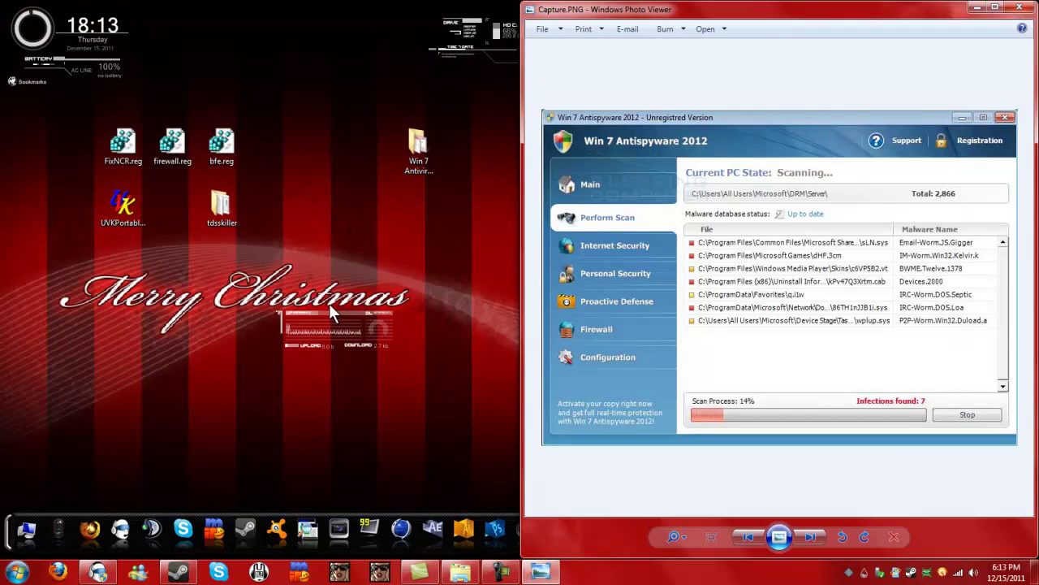
{"action": "left_click_drag", "start_coordinate": [324, 301], "coordinate": [77, 115]}
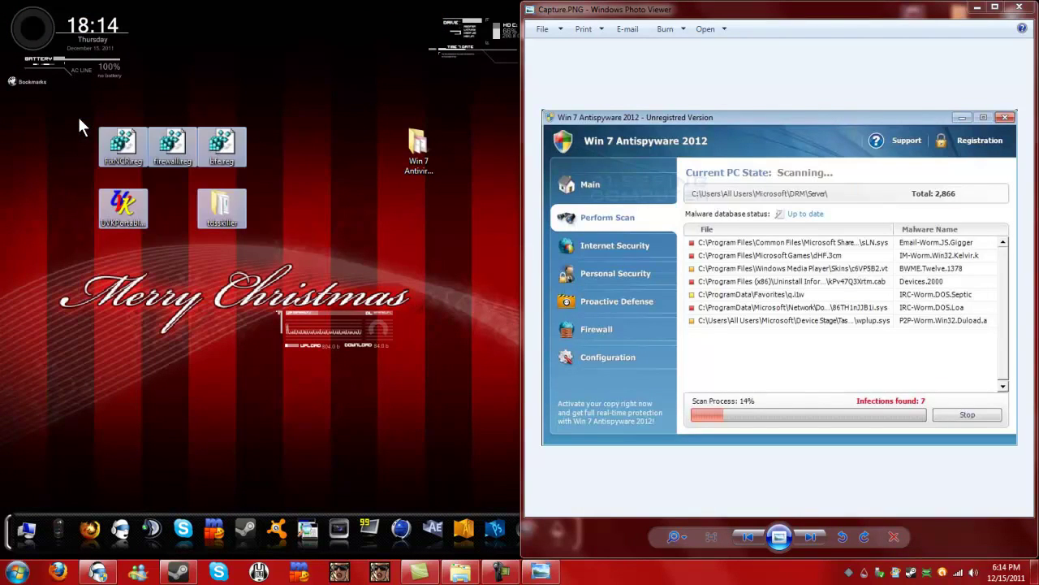
{"action": "left_click", "coordinate": [77, 115]}
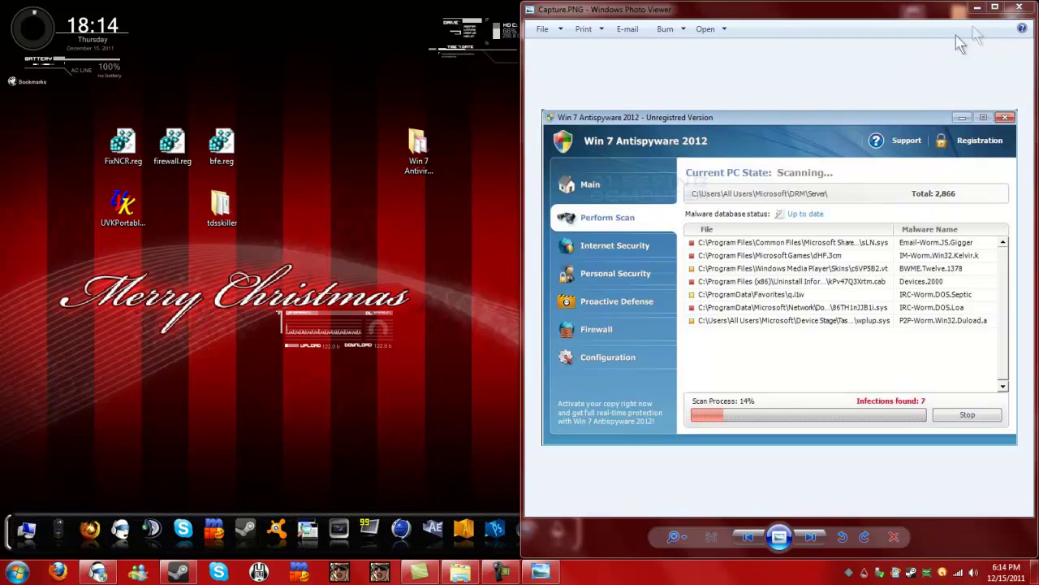
- Close the image and move FixNCR.reg to the top and bfe.reg down beside tdsskiller
{"action": "left_click", "coordinate": [1016, 10]}
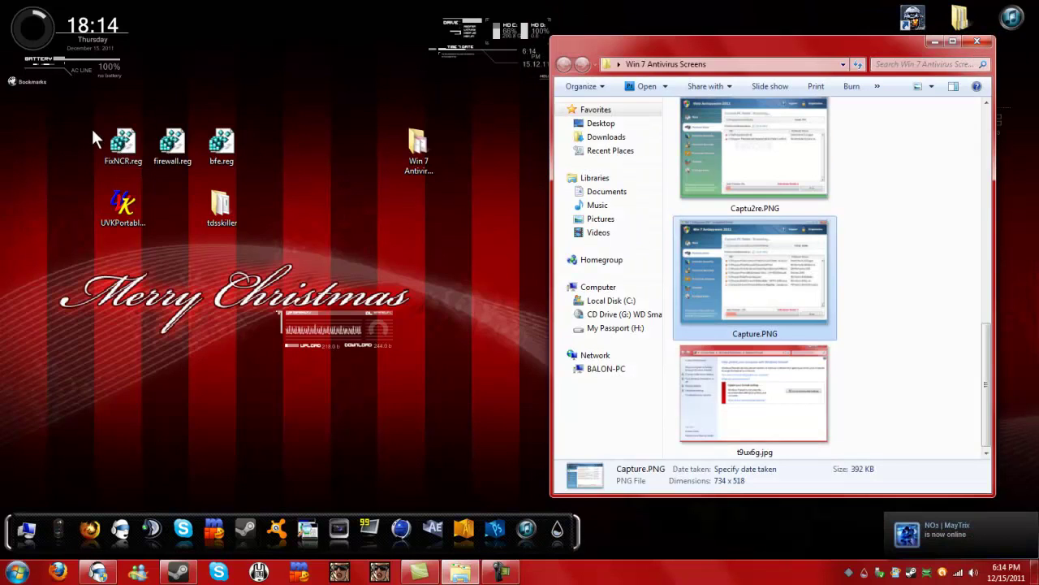
{"action": "left_click_drag", "start_coordinate": [122, 142], "coordinate": [328, 81]}
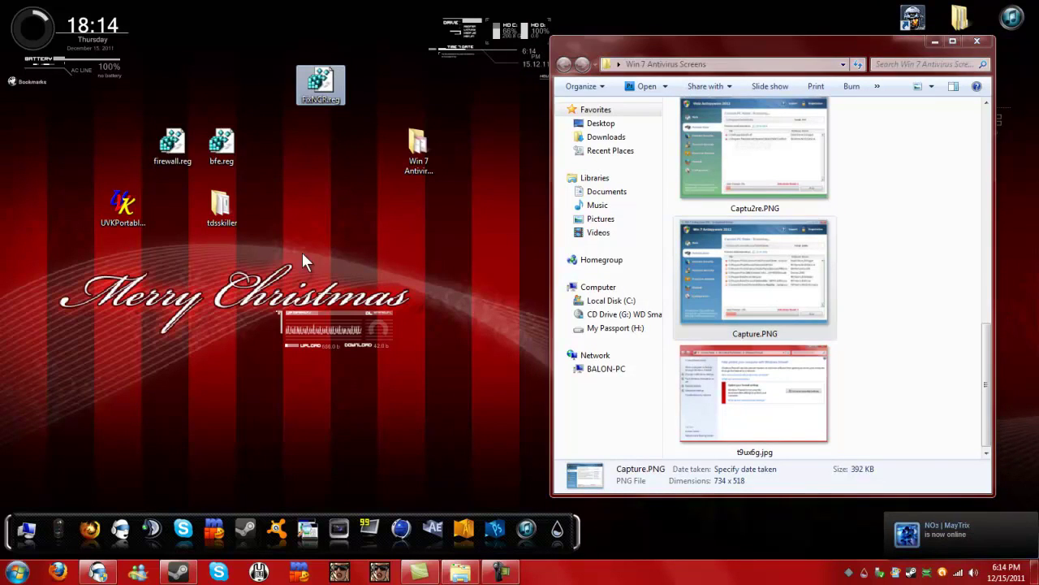
{"action": "left_click_drag", "start_coordinate": [222, 145], "coordinate": [320, 207]}
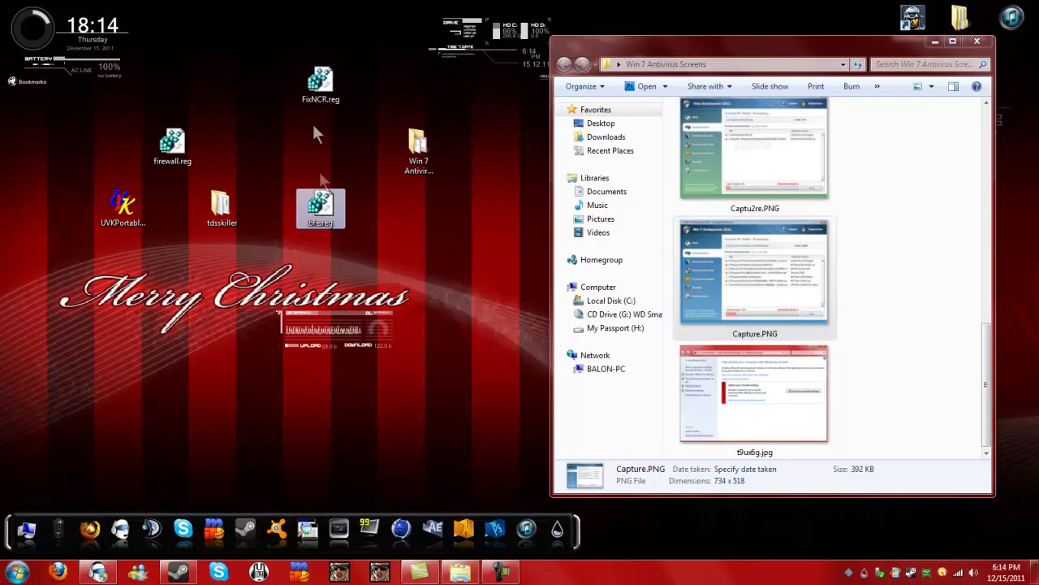
{"action": "left_click_drag", "start_coordinate": [260, 29], "coordinate": [377, 137]}
{"action": "left_click", "coordinate": [375, 150]}
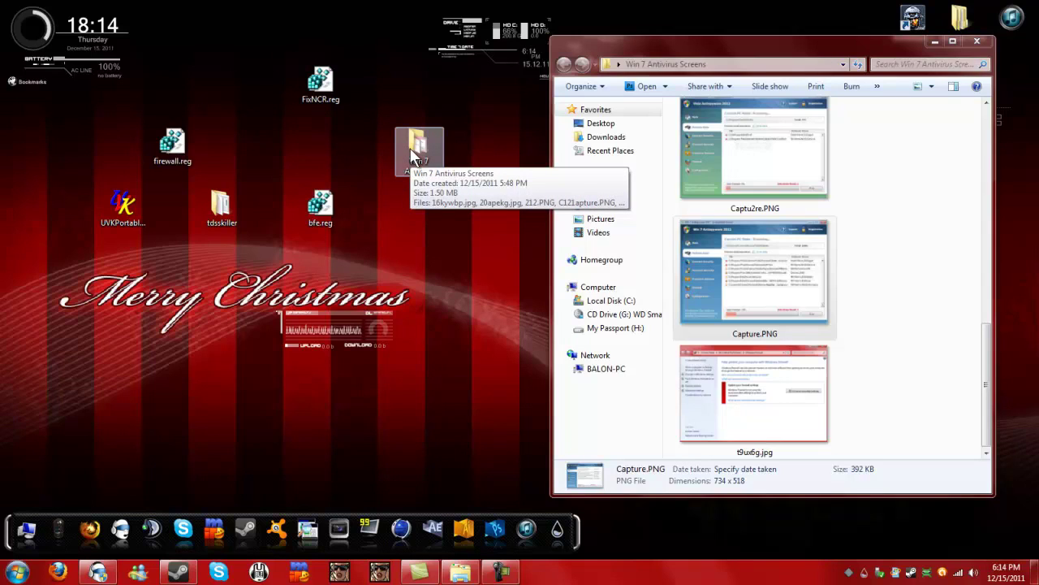
{"action": "left_click_drag", "start_coordinate": [277, 37], "coordinate": [383, 127]}
{"action": "left_click", "coordinate": [382, 126]}
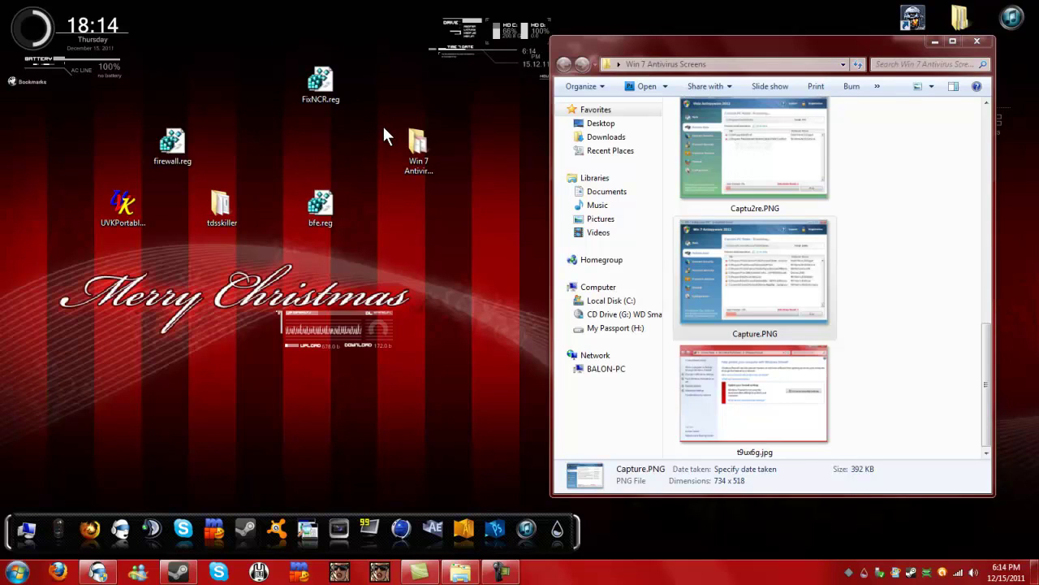
- Put FixNCR.reg top-left, firewall.reg beside bfe.reg, and launch UVKPortable
{"action": "left_click", "coordinate": [977, 41]}
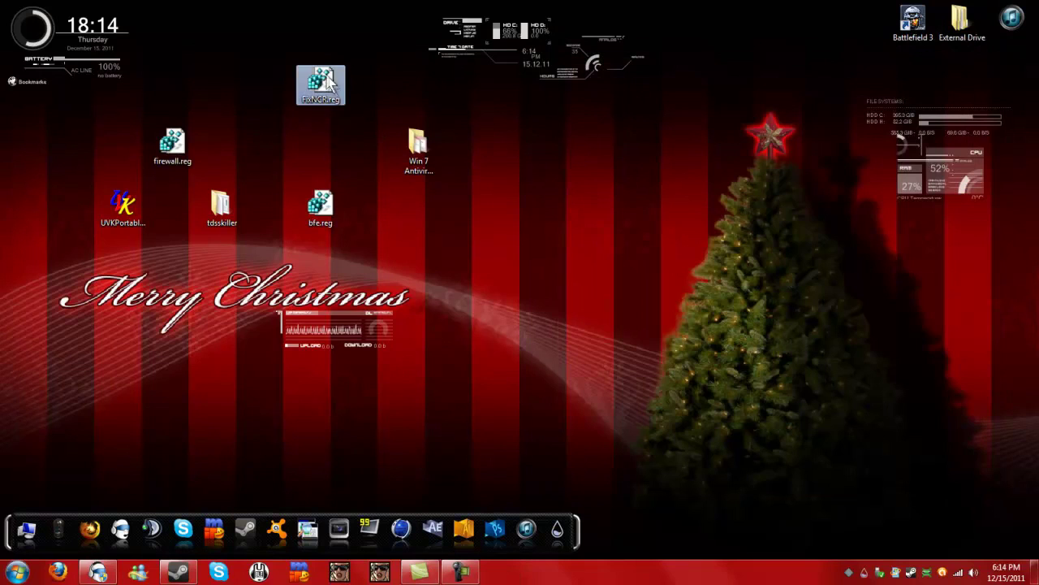
{"action": "left_click_drag", "start_coordinate": [267, 44], "coordinate": [364, 124]}
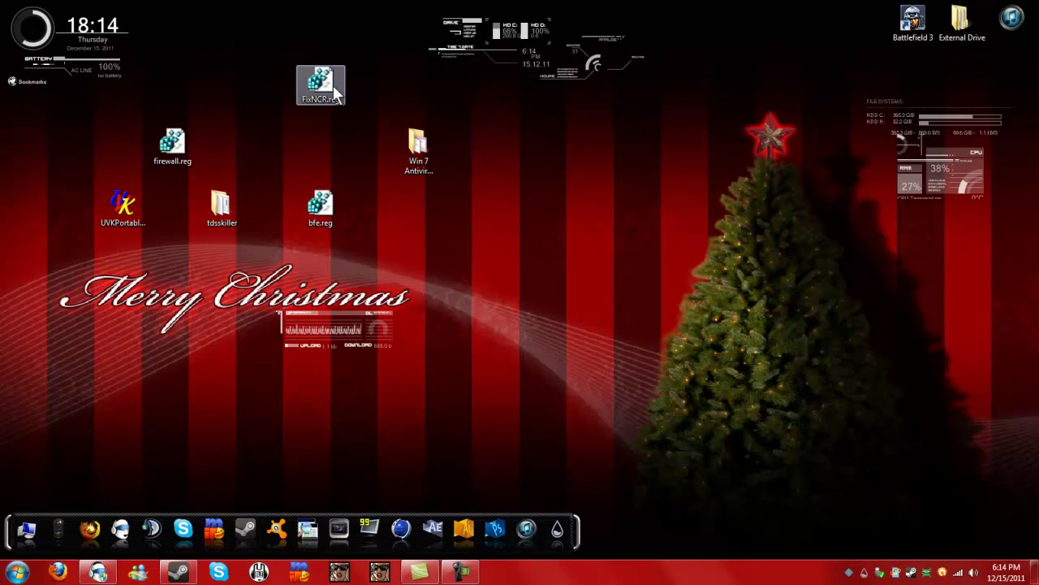
{"action": "left_click_drag", "start_coordinate": [333, 86], "coordinate": [198, 48]}
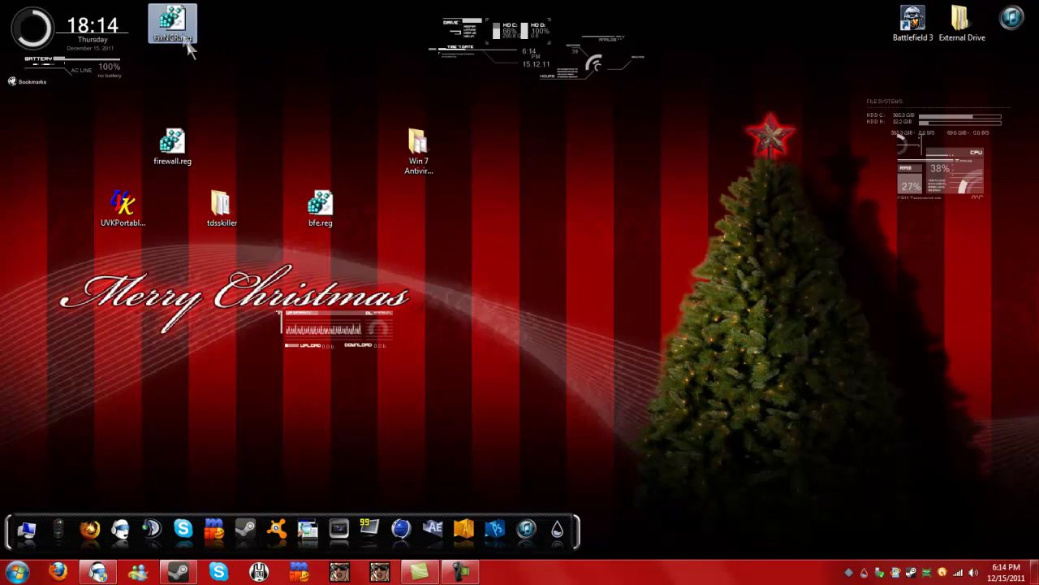
{"action": "left_click", "coordinate": [264, 90]}
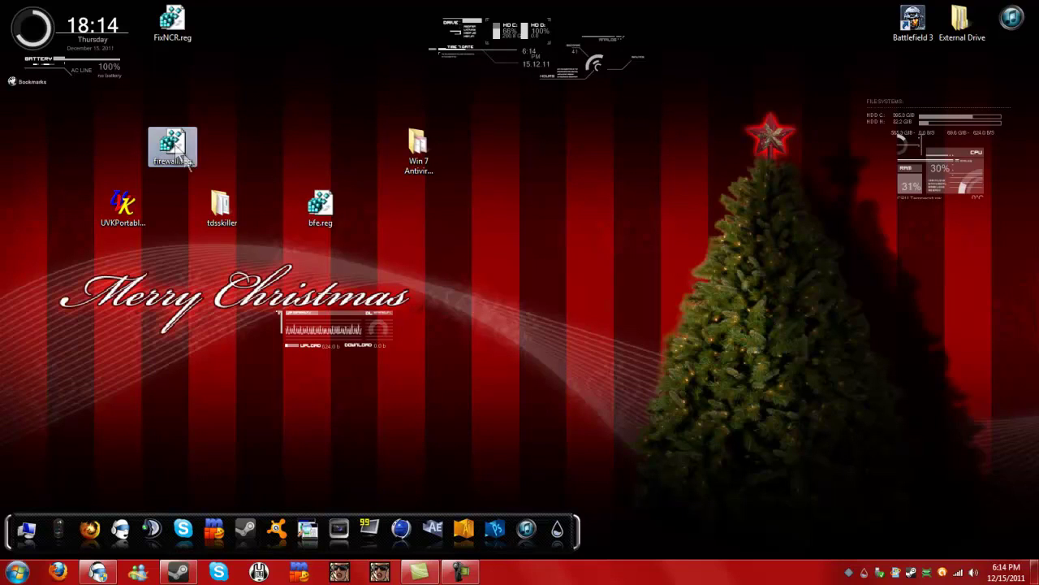
{"action": "left_click_drag", "start_coordinate": [172, 146], "coordinate": [370, 207]}
{"action": "left_click", "coordinate": [143, 220]}
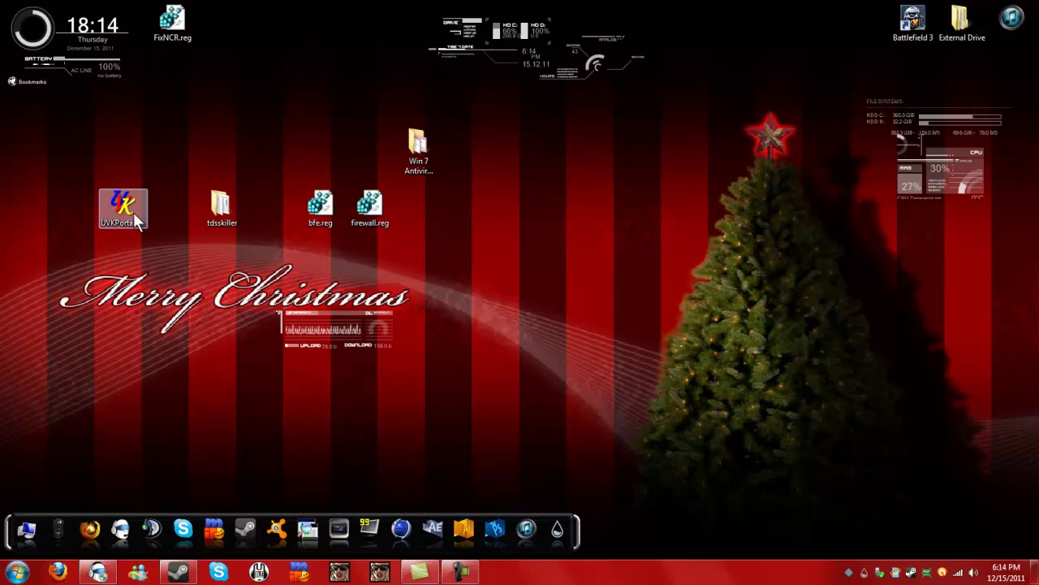
{"action": "double_click", "coordinate": [133, 212]}
- Allow UVK to run and browse its Process manager list, including the Ventrilo process
{"action": "left_click", "coordinate": [555, 298]}
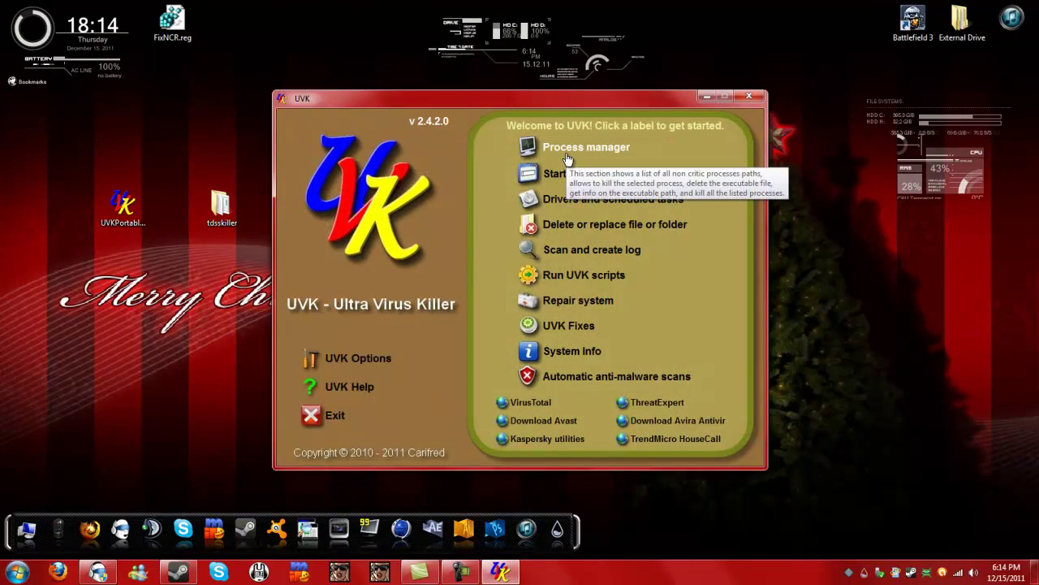
{"action": "left_click", "coordinate": [584, 147]}
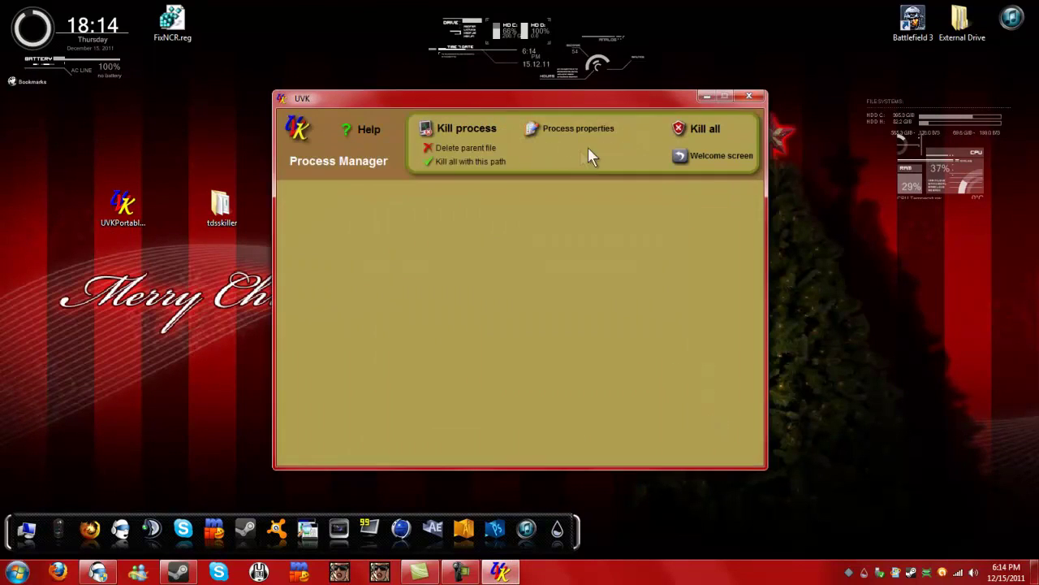
{"action": "left_click_drag", "start_coordinate": [758, 244], "coordinate": [754, 207]}
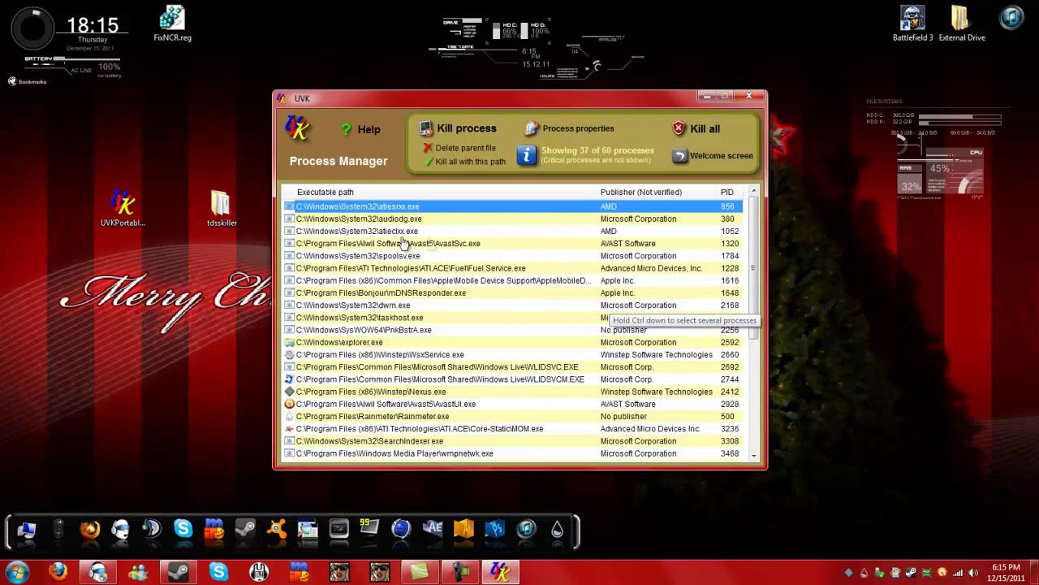
{"action": "scroll", "coordinate": [715, 211], "scroll_direction": "down", "scroll_amount": 5}
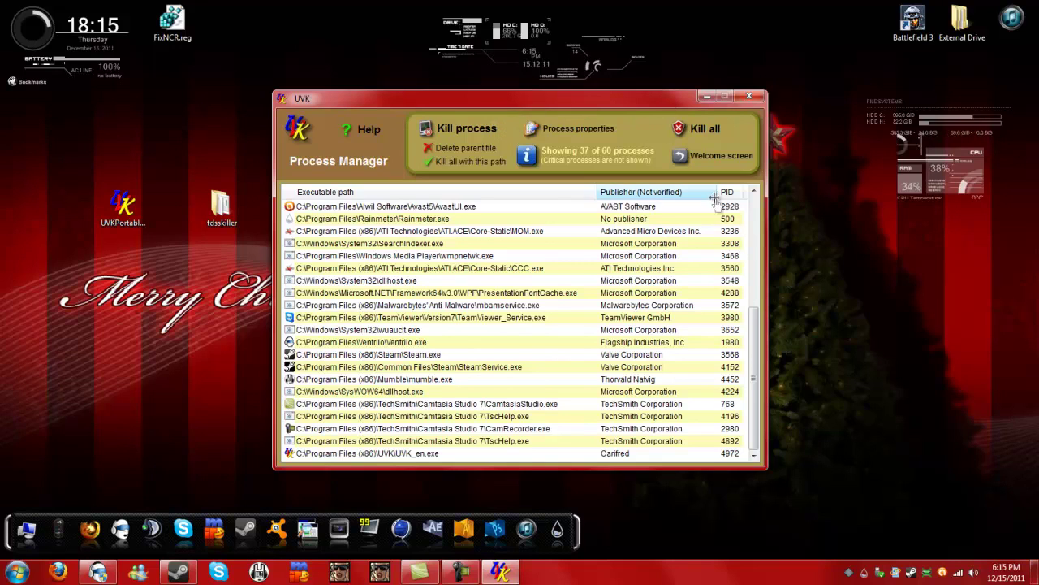
{"action": "scroll", "coordinate": [734, 311], "scroll_direction": "up", "scroll_amount": 5}
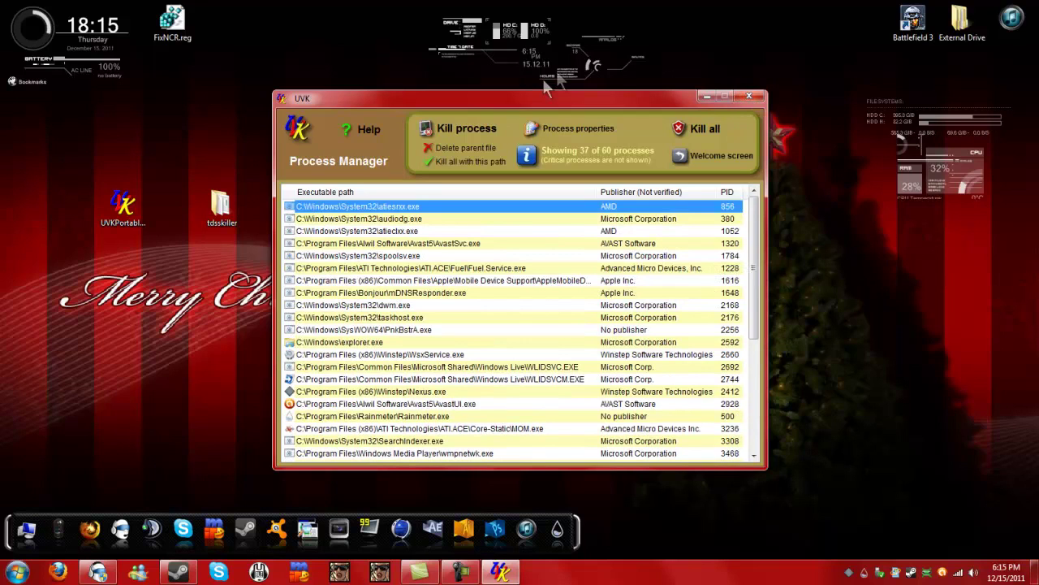
{"action": "scroll", "coordinate": [495, 367], "scroll_direction": "down", "scroll_amount": 5}
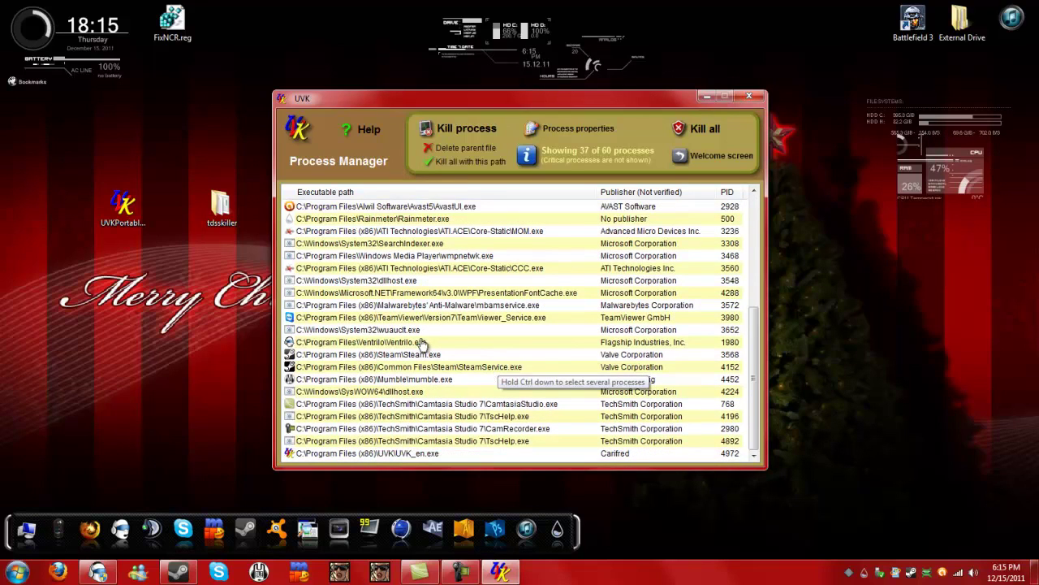
{"action": "right_click", "coordinate": [389, 347]}
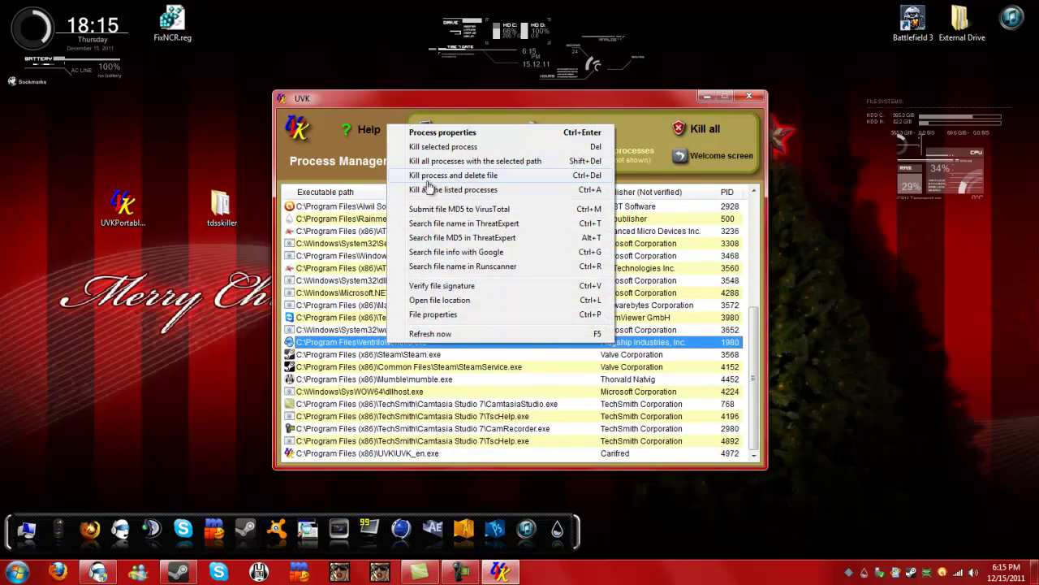
{"action": "left_click", "coordinate": [566, 21]}
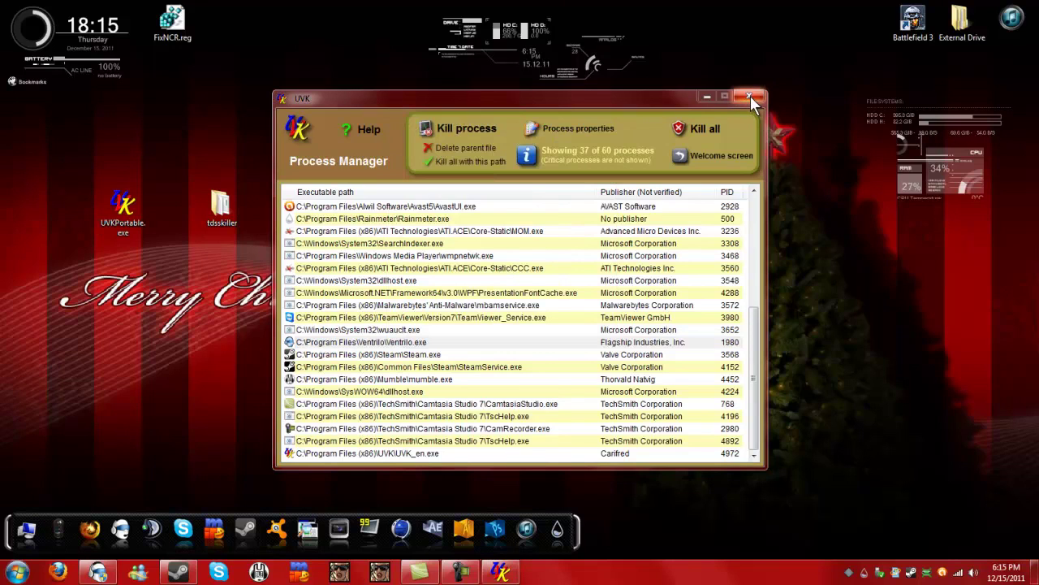
- Return to the UVK welcome screen and open the user's home folder beside it
{"action": "left_click", "coordinate": [703, 155]}
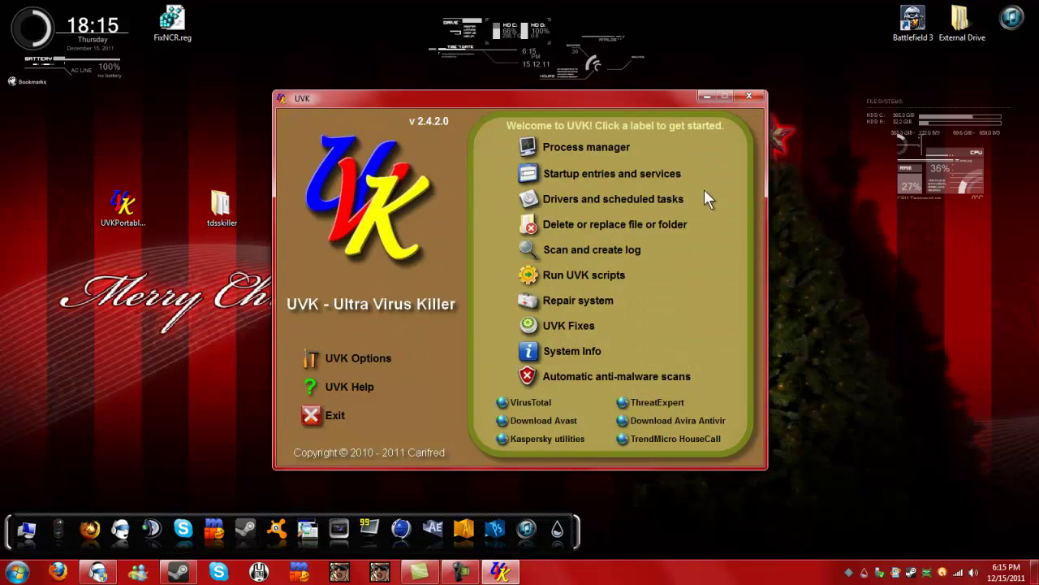
{"action": "left_click_drag", "start_coordinate": [574, 106], "coordinate": [800, 84]}
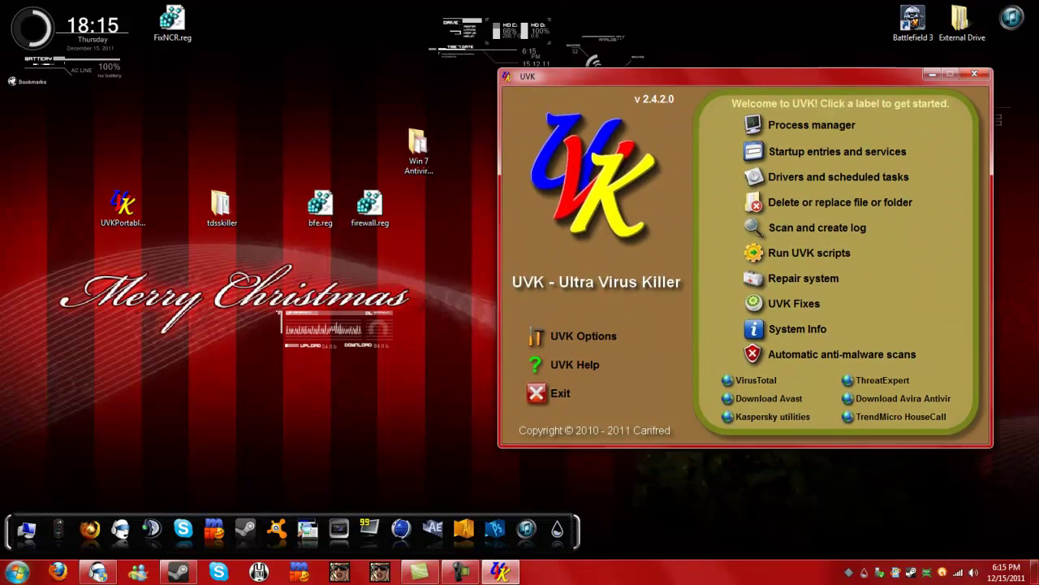
{"action": "left_click", "coordinate": [18, 572]}
{"action": "left_click", "coordinate": [198, 140]}
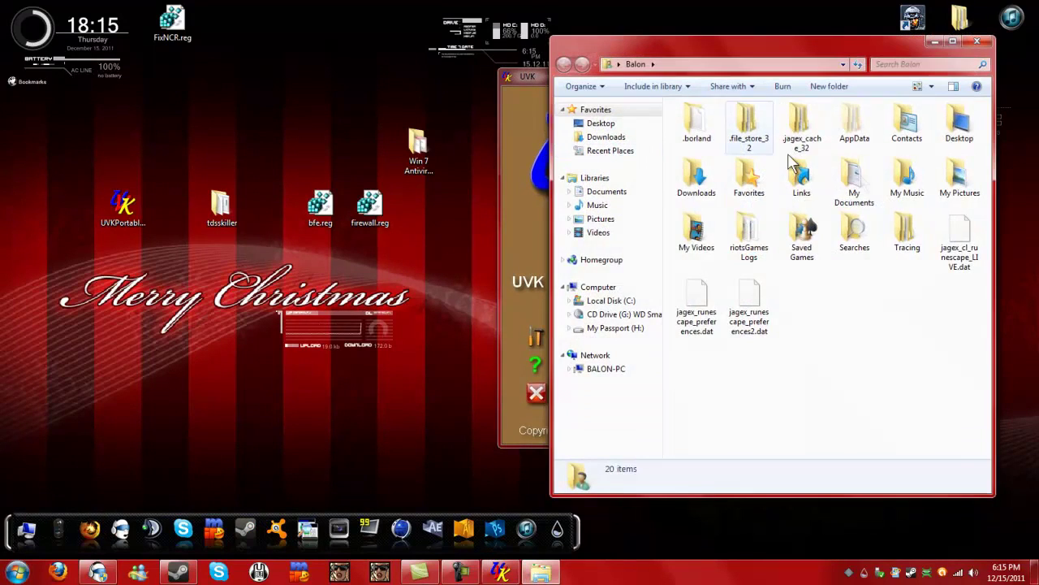
{"action": "left_click_drag", "start_coordinate": [812, 50], "coordinate": [570, 48]}
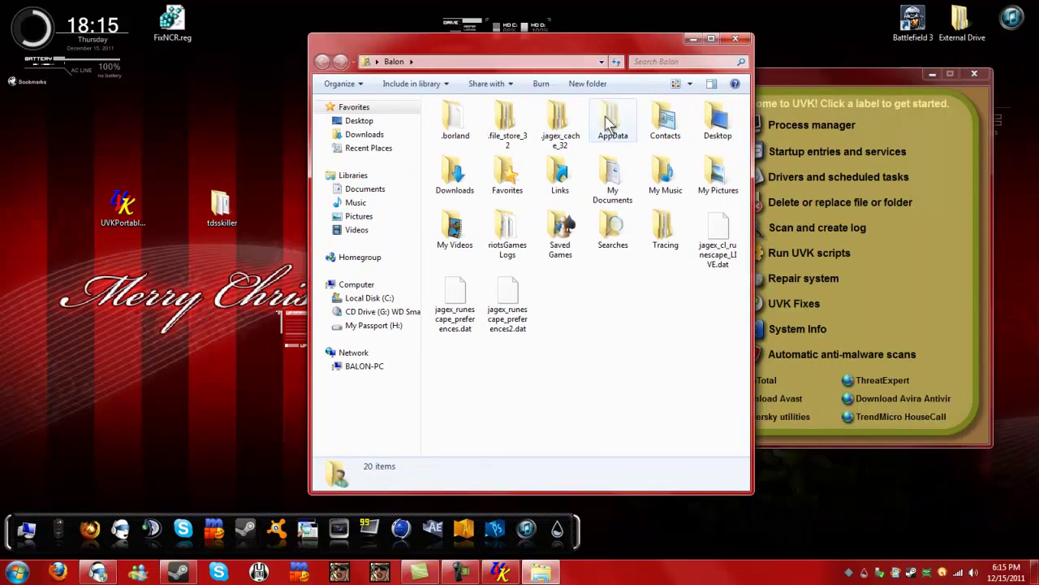
{"action": "left_click", "coordinate": [611, 120]}
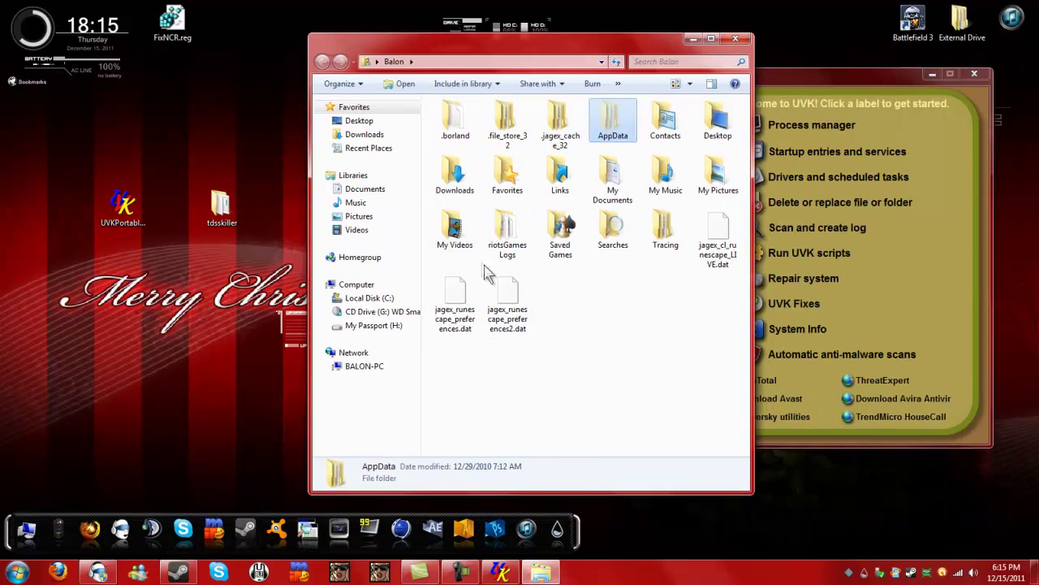
- Enable Show hidden files, folders, and drives in Folder Options, then close the home folder window
{"action": "left_click", "coordinate": [339, 84]}
{"action": "left_click", "coordinate": [404, 215]}
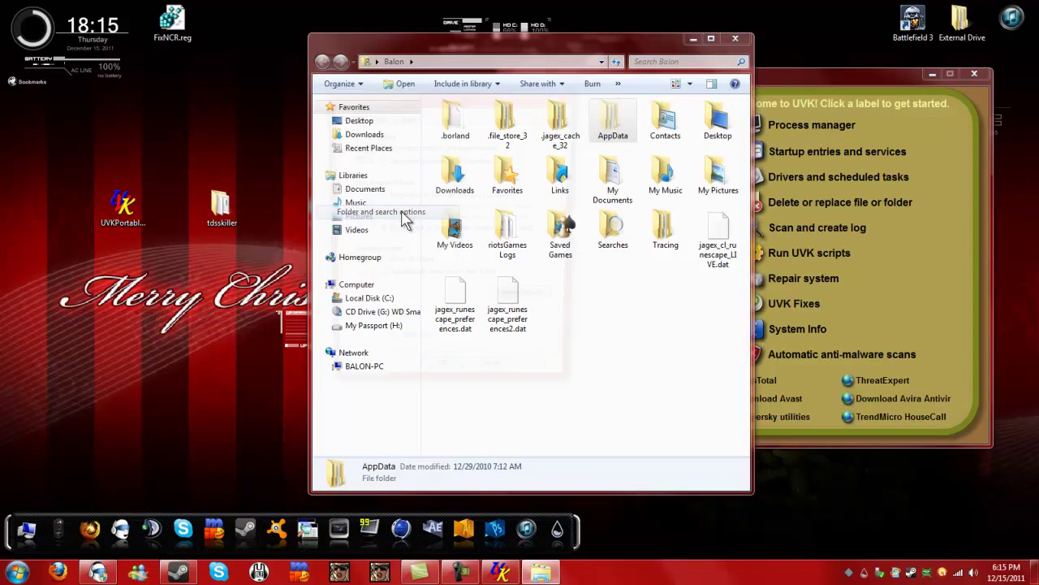
{"action": "left_click_drag", "start_coordinate": [375, 114], "coordinate": [605, 148]}
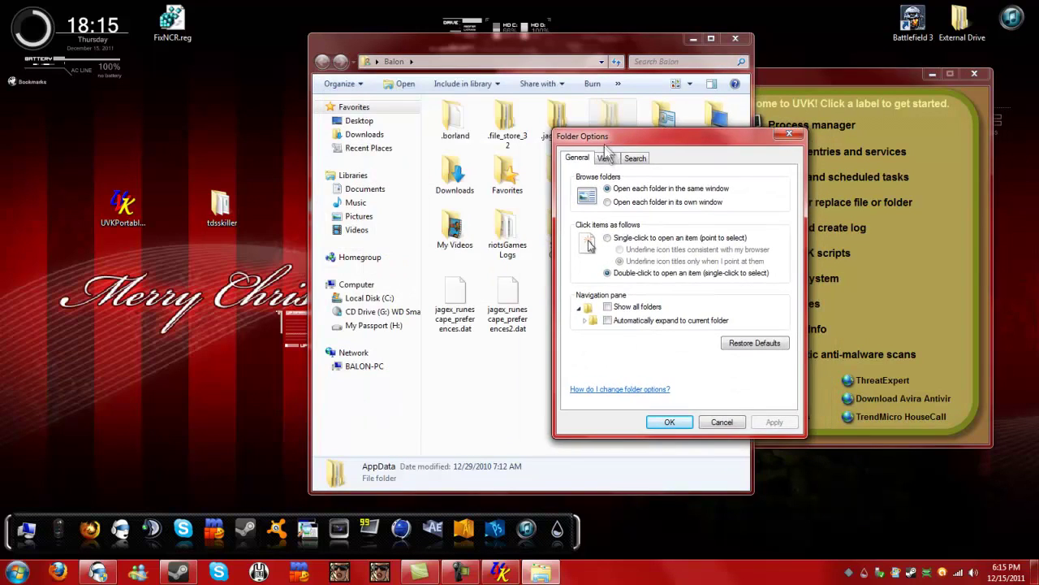
{"action": "left_click", "coordinate": [607, 159]}
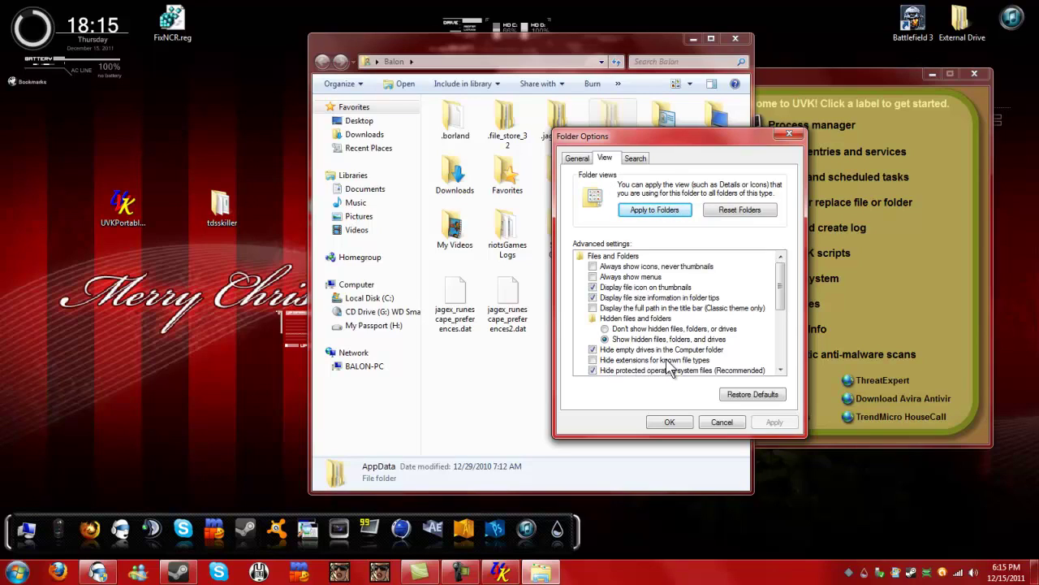
{"action": "left_click", "coordinate": [670, 422]}
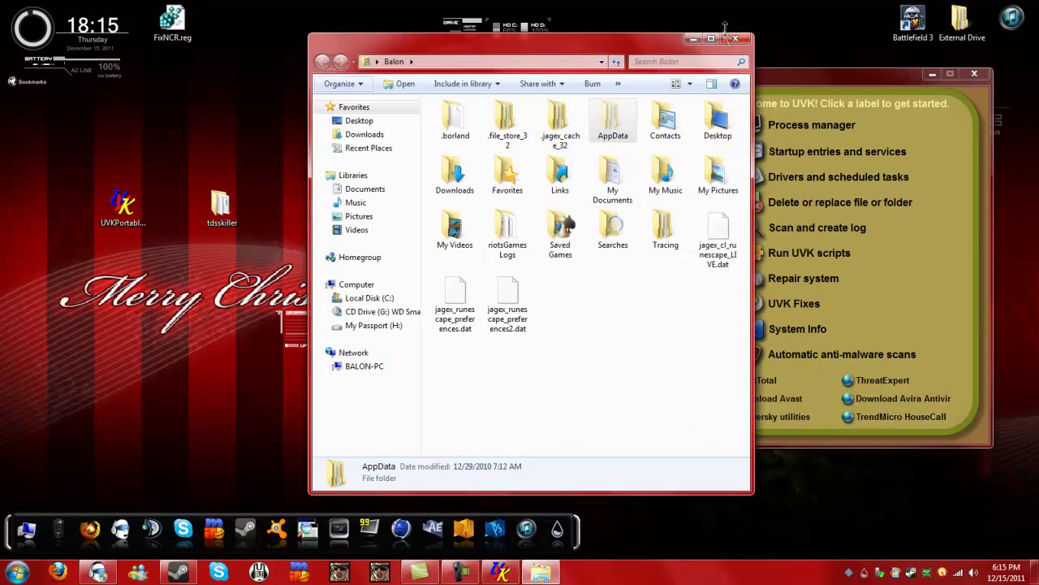
{"action": "left_click", "coordinate": [737, 38]}
{"action": "left_click_drag", "start_coordinate": [739, 67], "coordinate": [595, 71]}
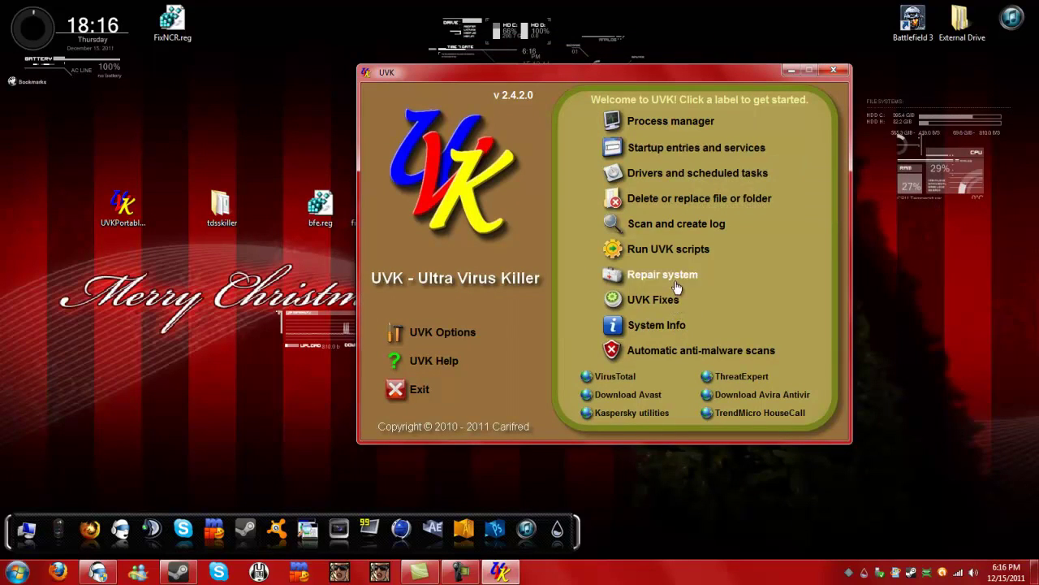
- Untick TDSSKiller, system repair script and Super AntiSpyware scans, keep Hitman Pro, then return to welcome menu
{"action": "left_click", "coordinate": [687, 355]}
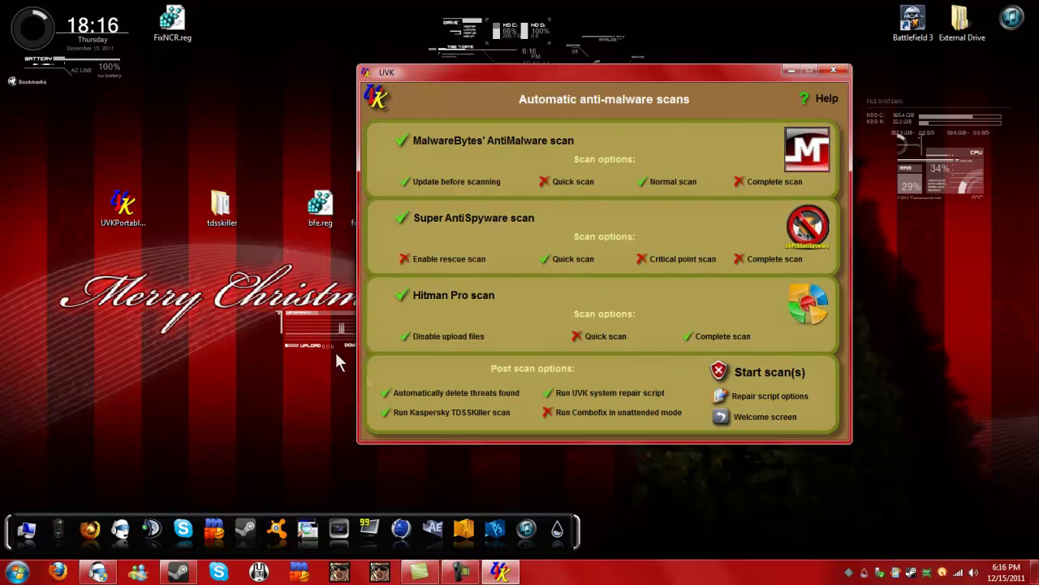
{"action": "left_click", "coordinate": [386, 414]}
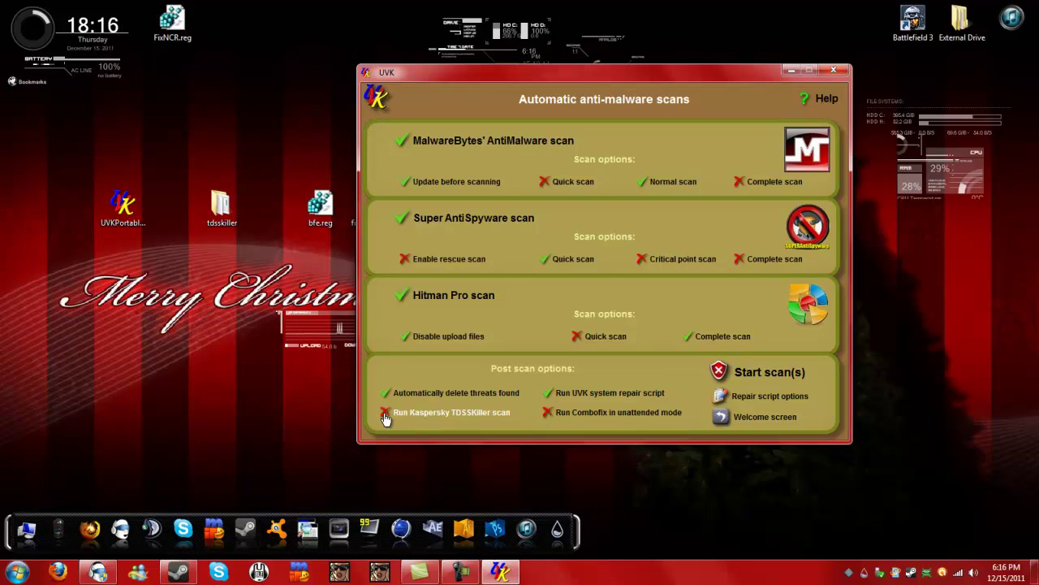
{"action": "left_click", "coordinate": [553, 393]}
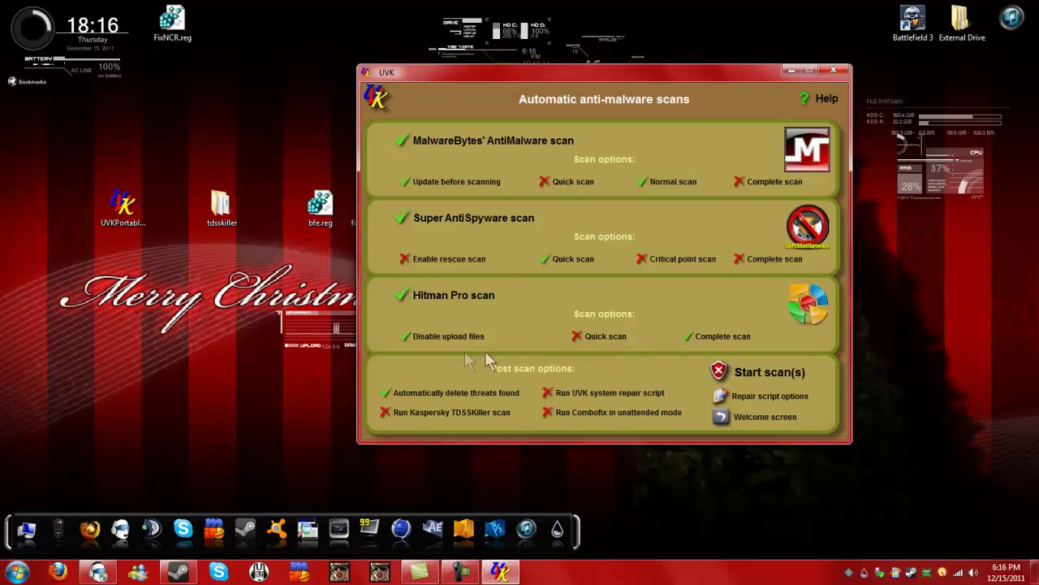
{"action": "left_click", "coordinate": [404, 299]}
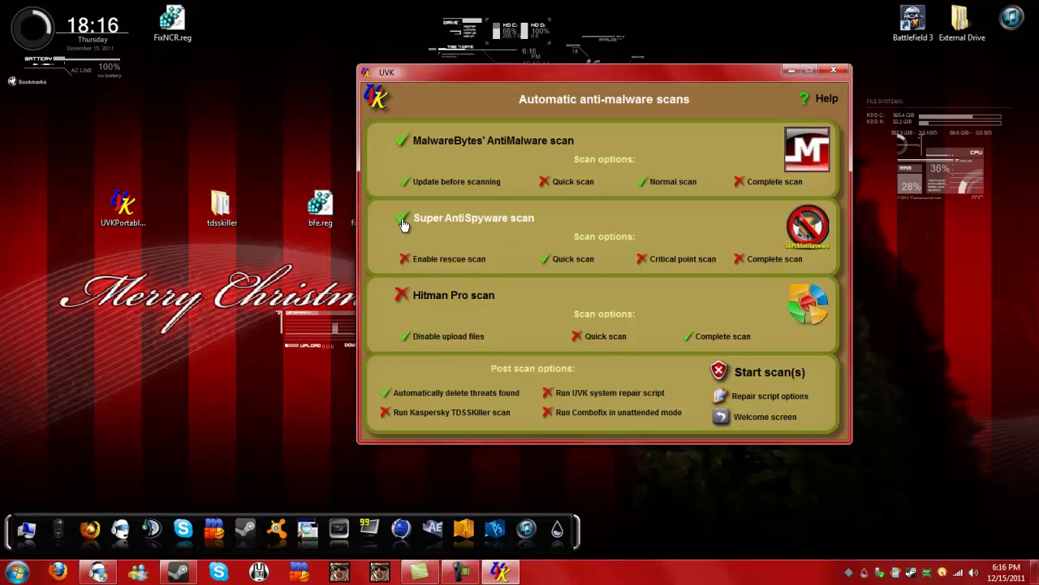
{"action": "left_click", "coordinate": [401, 295]}
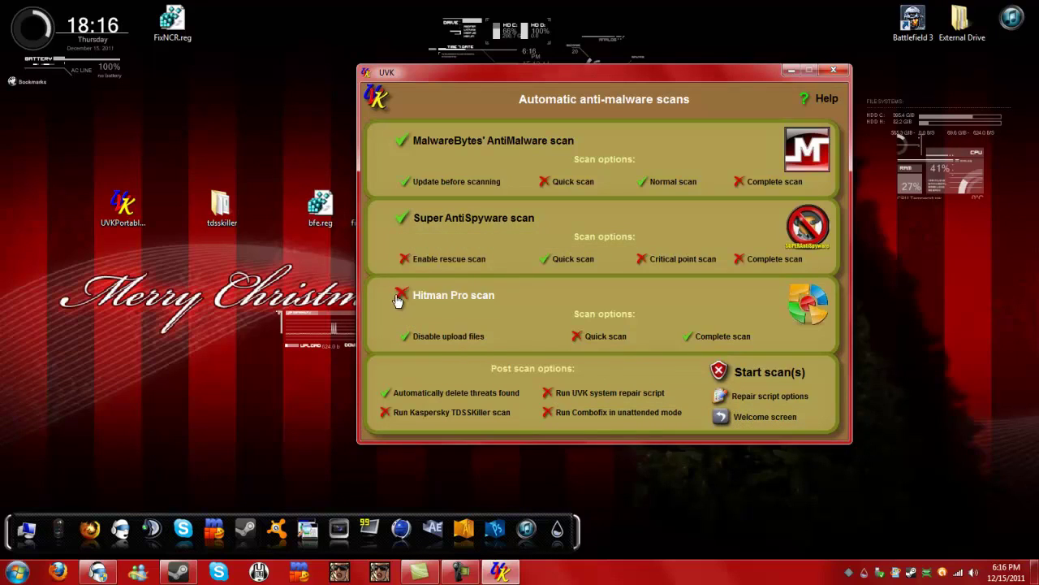
{"action": "left_click", "coordinate": [402, 218]}
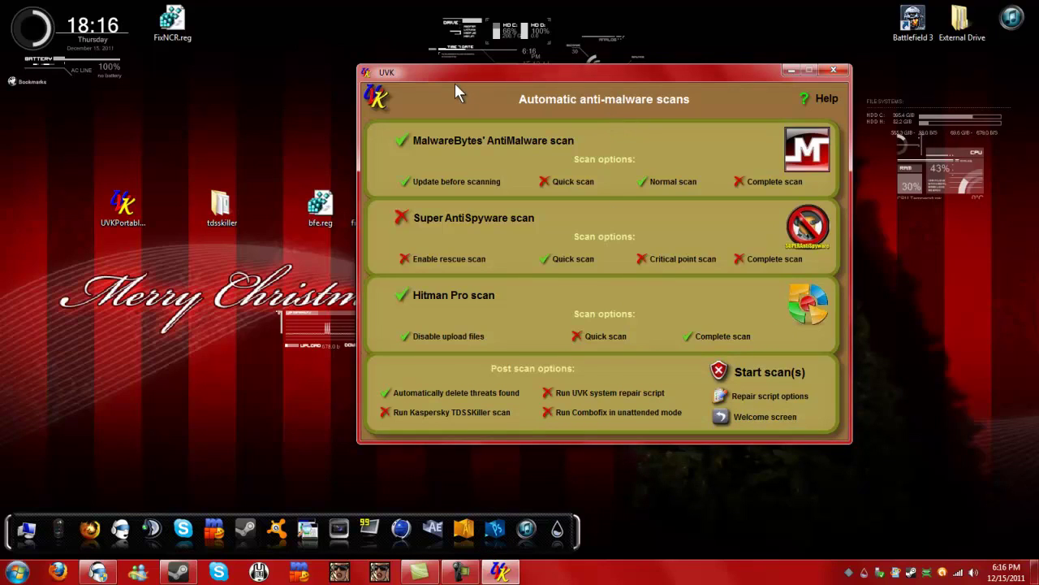
{"action": "left_click_drag", "start_coordinate": [462, 75], "coordinate": [449, 95]}
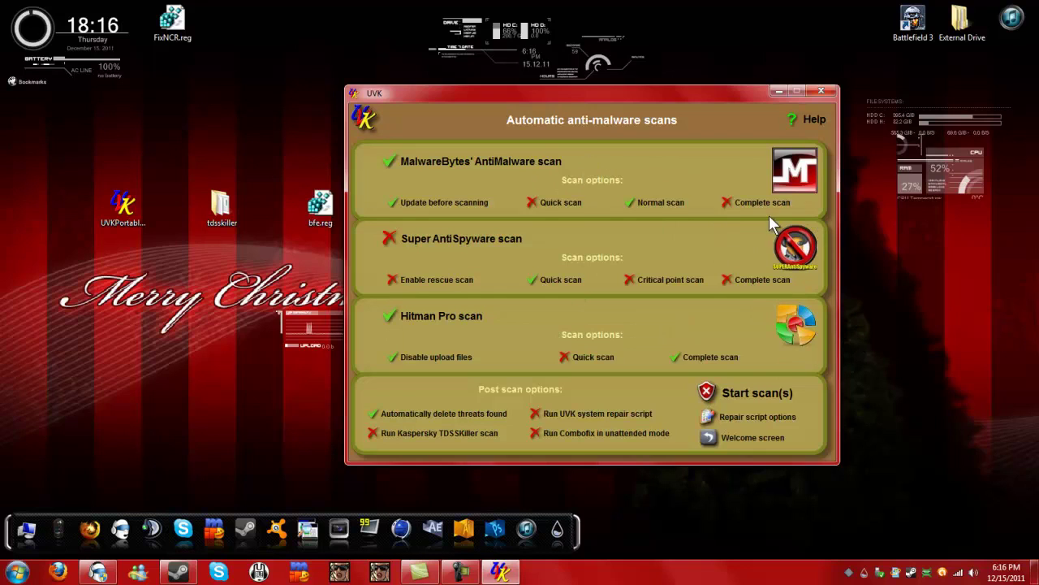
{"action": "left_click", "coordinate": [743, 438]}
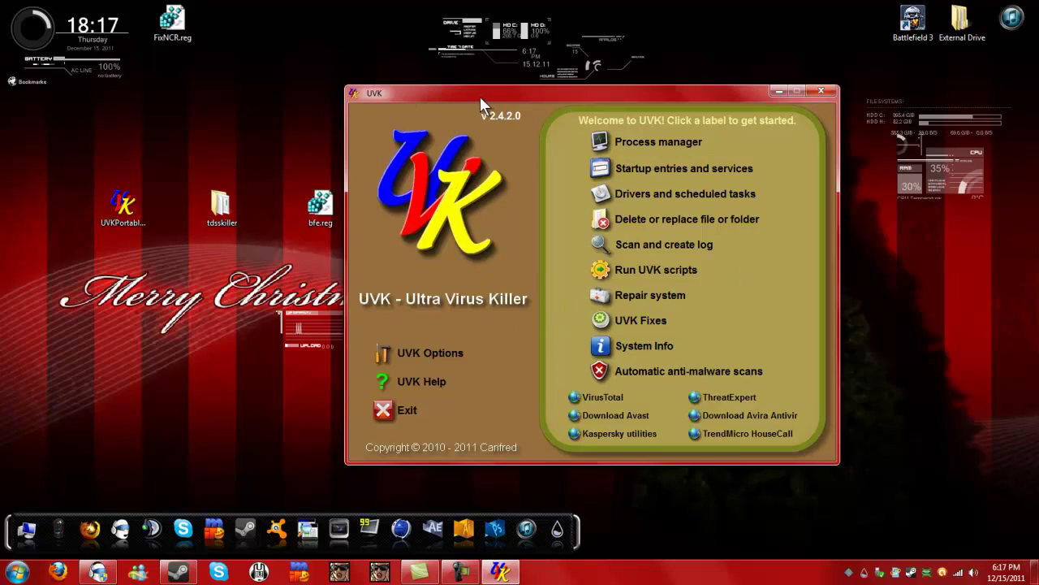
{"action": "left_click_drag", "start_coordinate": [480, 96], "coordinate": [501, 77]}
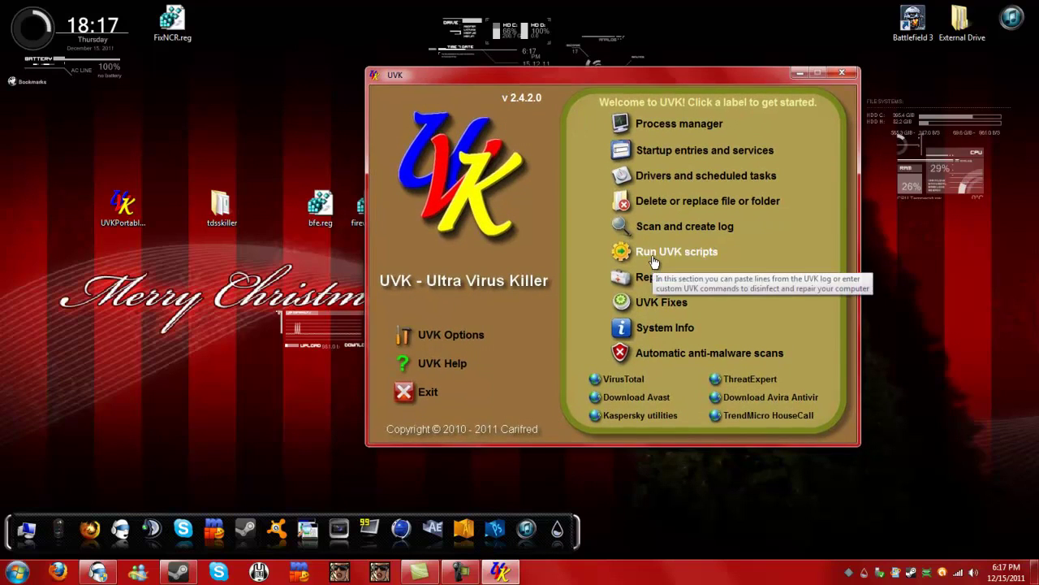
- Insert the Full maintenance script and delete <InstallNetFramework> through <Reboot>, keeping DirectX, Java and Flash updates
{"action": "left_click", "coordinate": [652, 260]}
{"action": "left_click", "coordinate": [754, 160]}
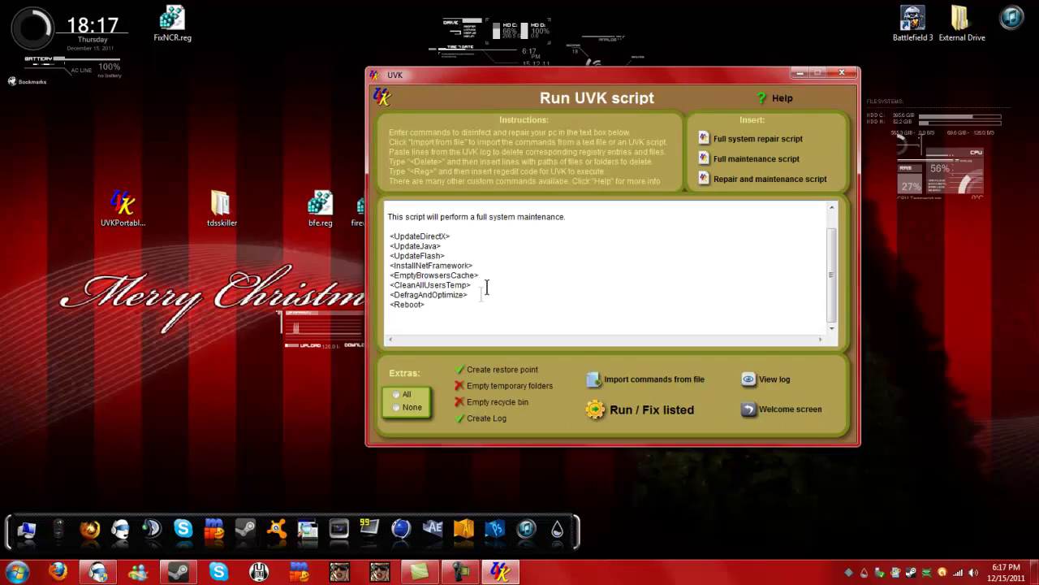
{"action": "left_click_drag", "start_coordinate": [451, 313], "coordinate": [389, 247]}
{"action": "key", "text": "Delete"}
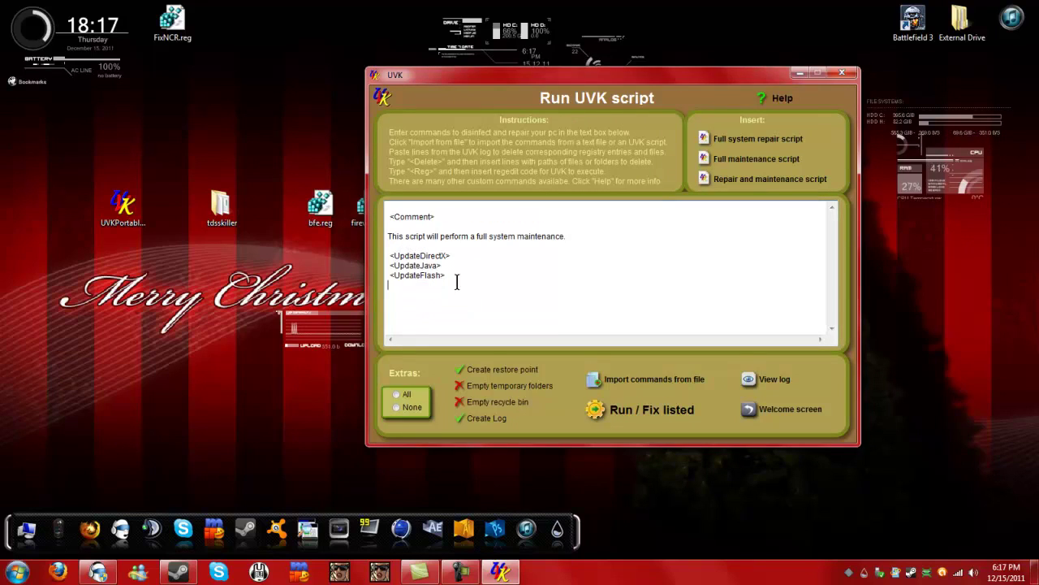
{"action": "left_click_drag", "start_coordinate": [456, 282], "coordinate": [378, 254]}
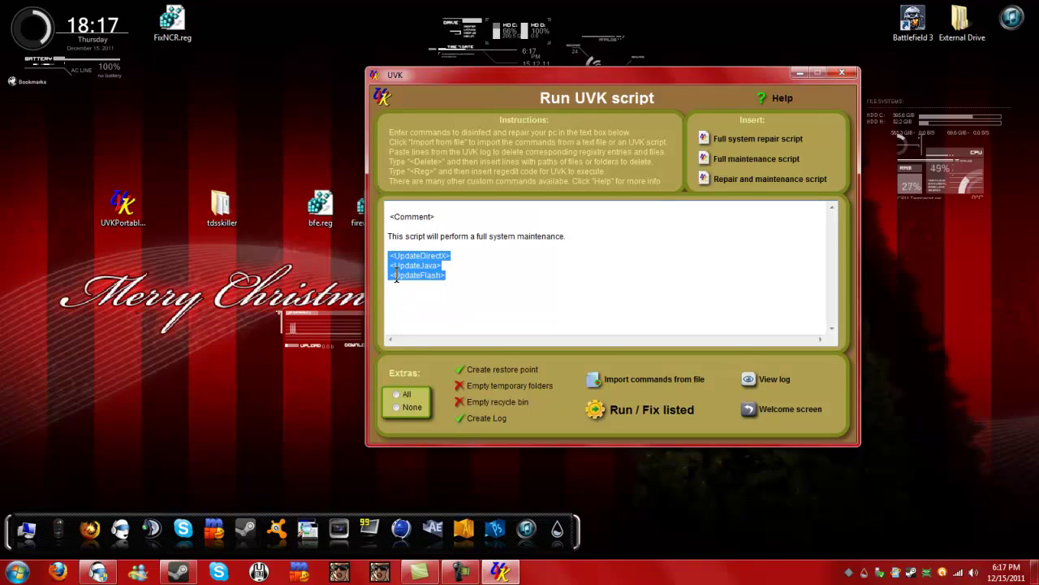
{"action": "left_click", "coordinate": [596, 269]}
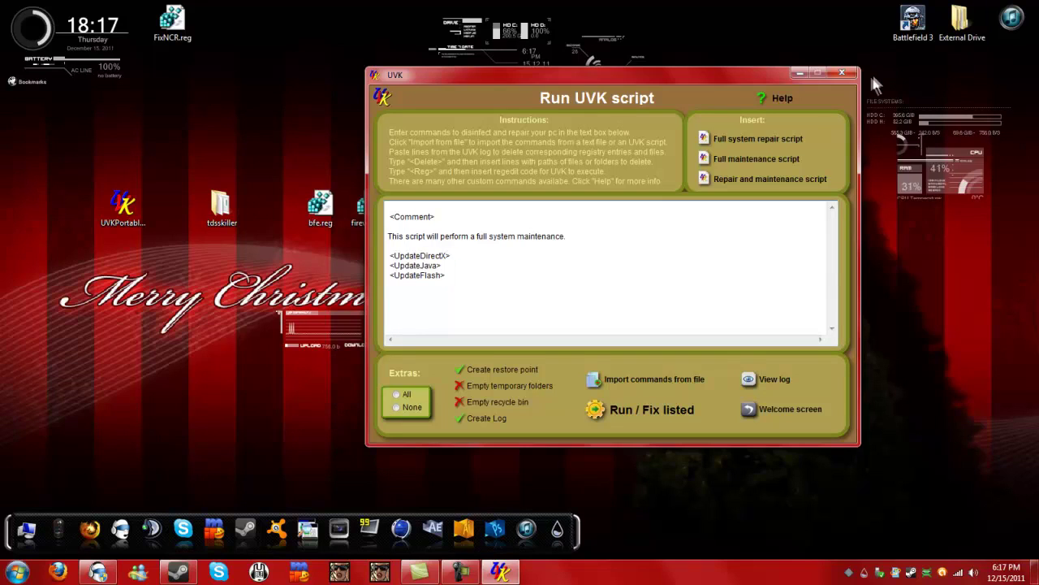
{"action": "left_click", "coordinate": [804, 411]}
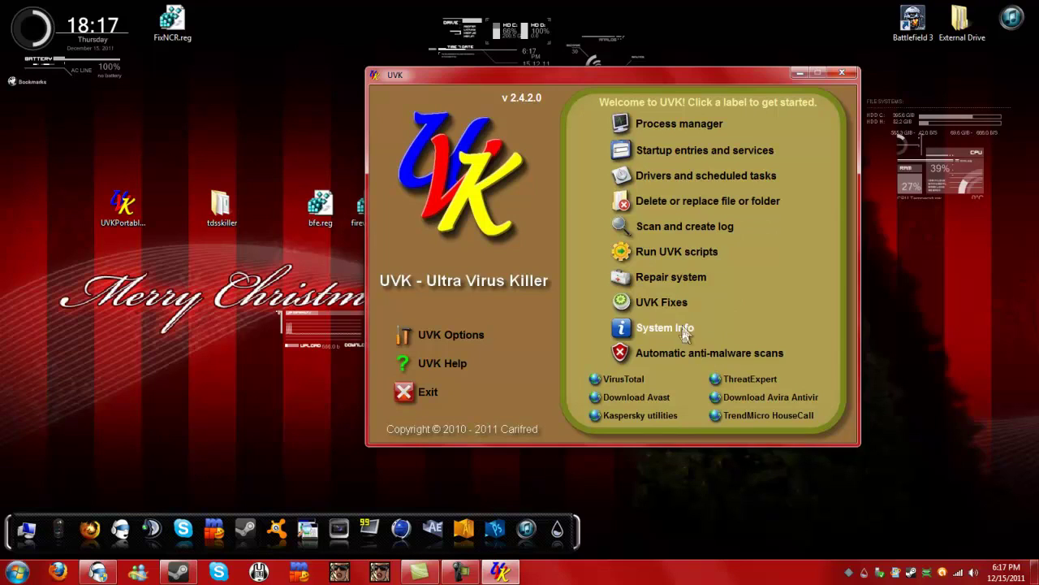
- Exit UVK and rename UVKPortable.exe to UVKPortable.com, confirming the extension change
{"action": "left_click", "coordinate": [425, 401]}
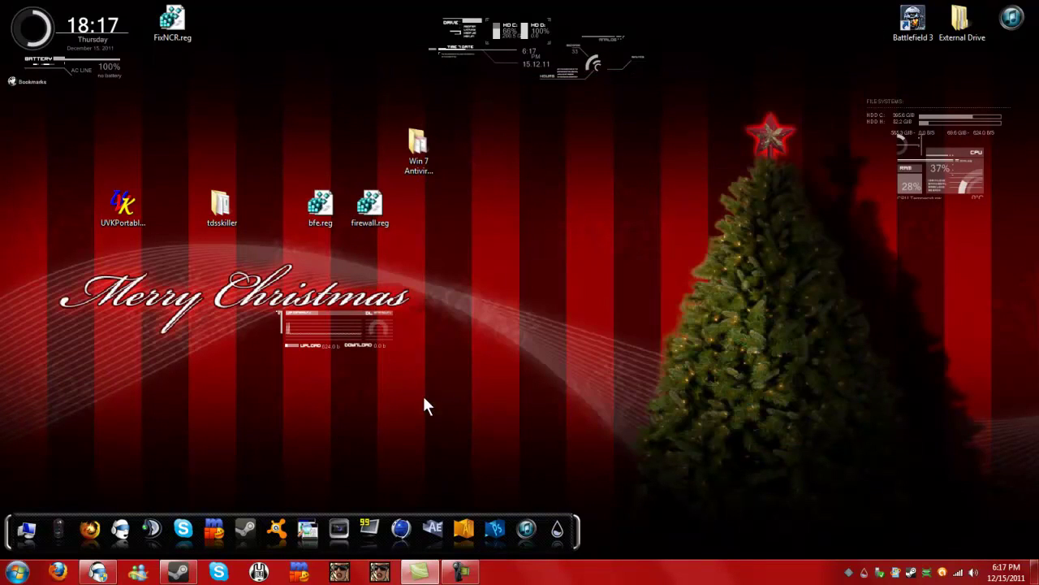
{"action": "left_click", "coordinate": [130, 215]}
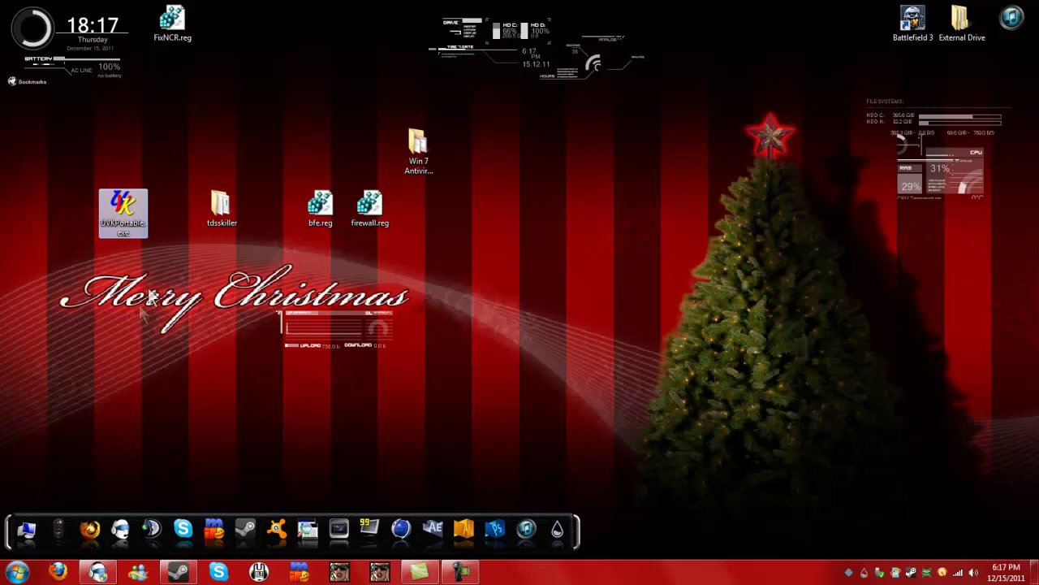
{"action": "right_click", "coordinate": [134, 208]}
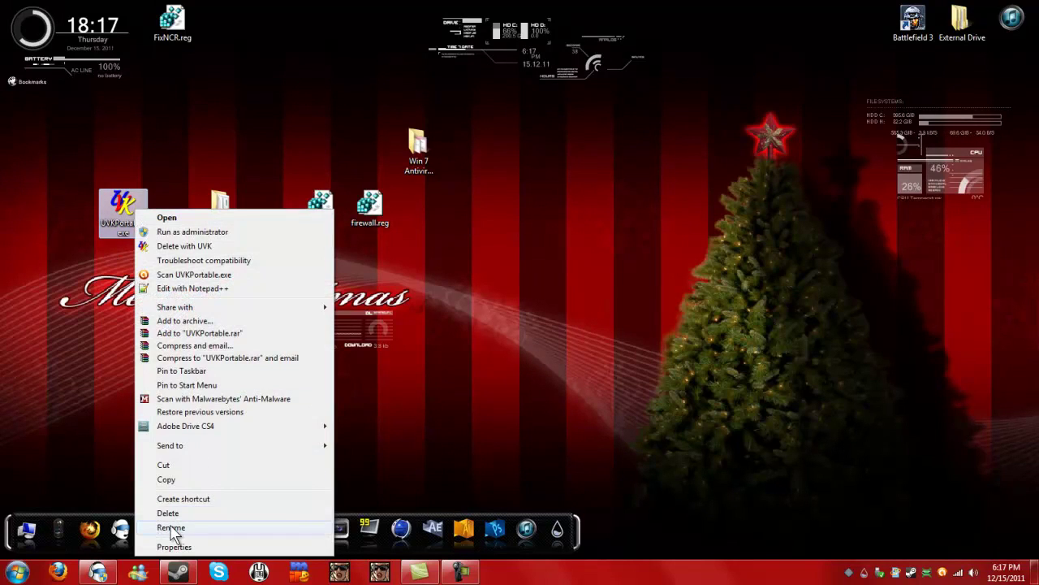
{"action": "left_click", "coordinate": [171, 528]}
{"action": "left_click_drag", "start_coordinate": [129, 233], "coordinate": [113, 233]}
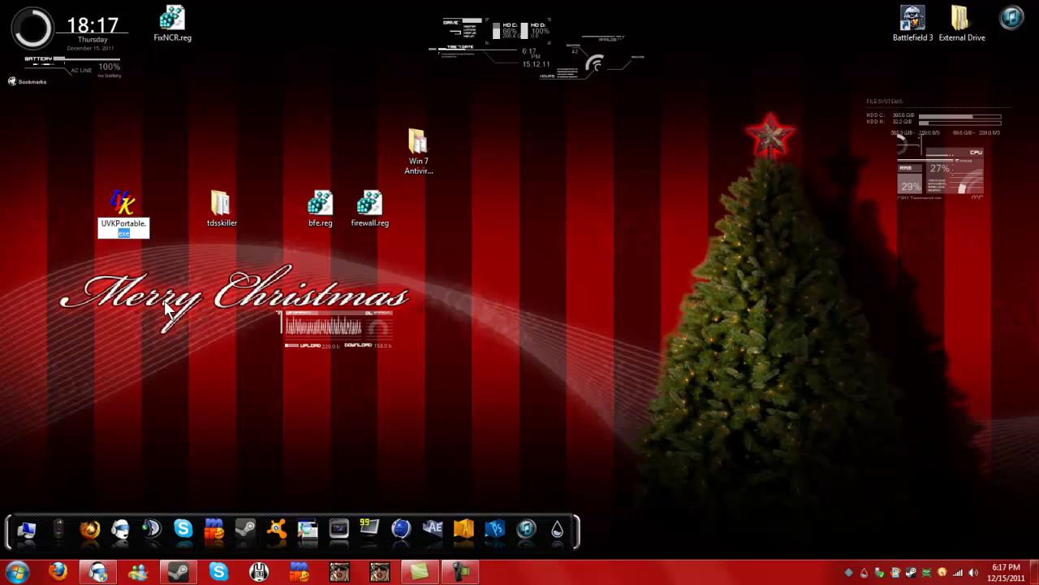
{"action": "type", "text": "com"}
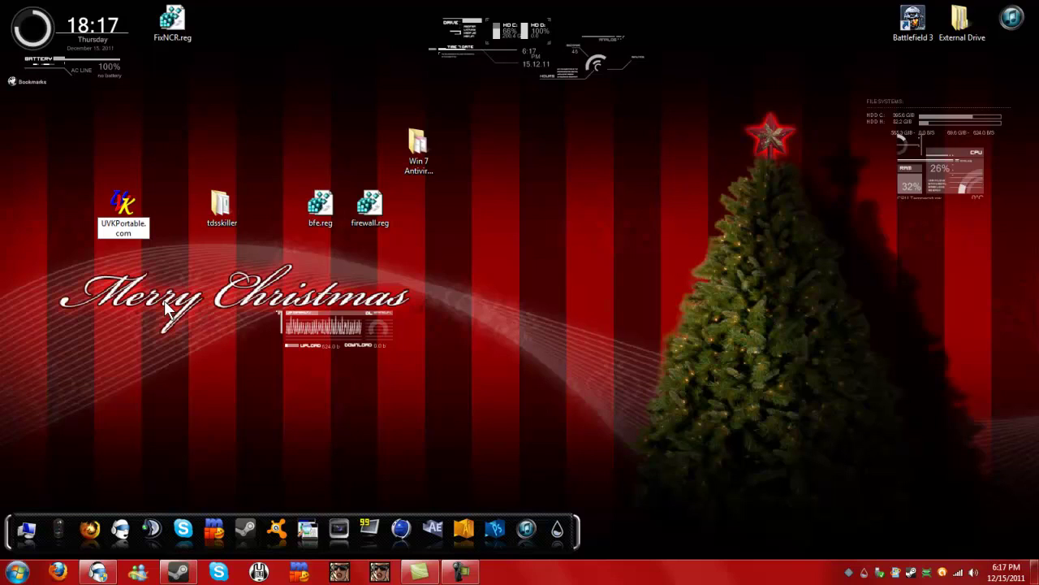
{"action": "key", "text": "Return"}
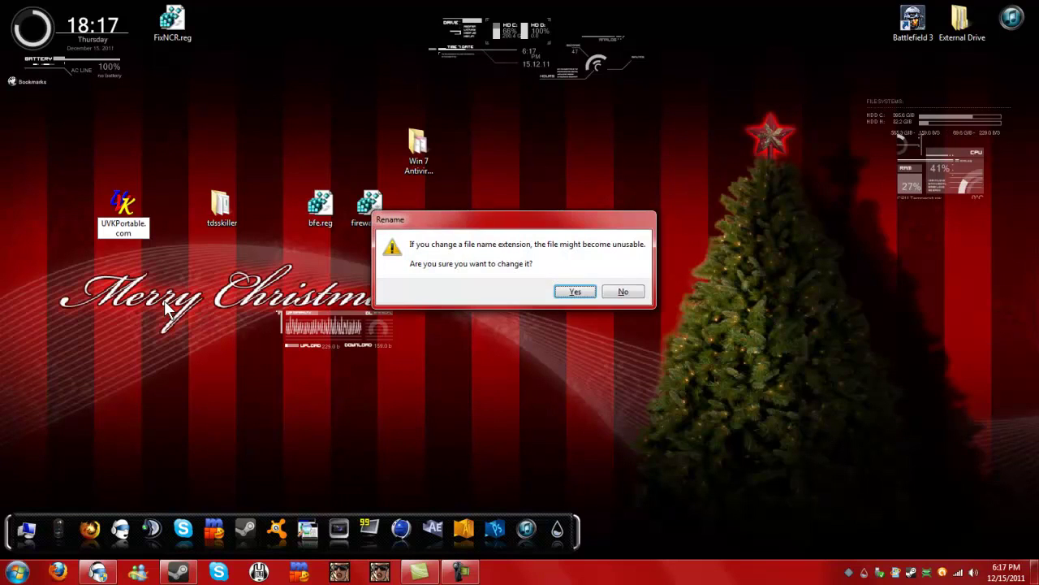
{"action": "left_click", "coordinate": [583, 292]}
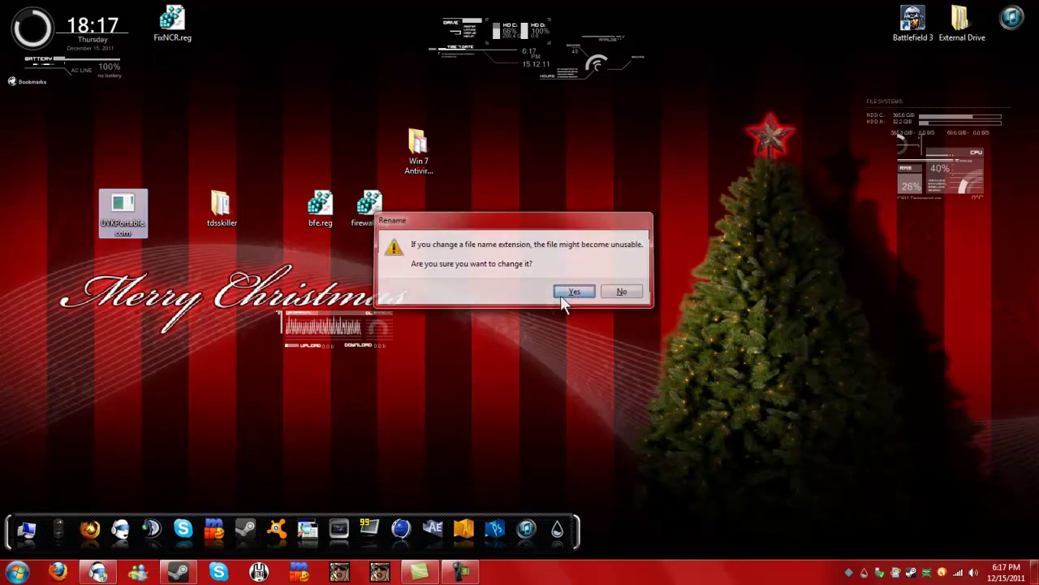
- Rename UVKPortable.com back to UVKPortable.exe and move its icon higher on the desktop
{"action": "right_click", "coordinate": [125, 219]}
{"action": "left_click", "coordinate": [195, 483]}
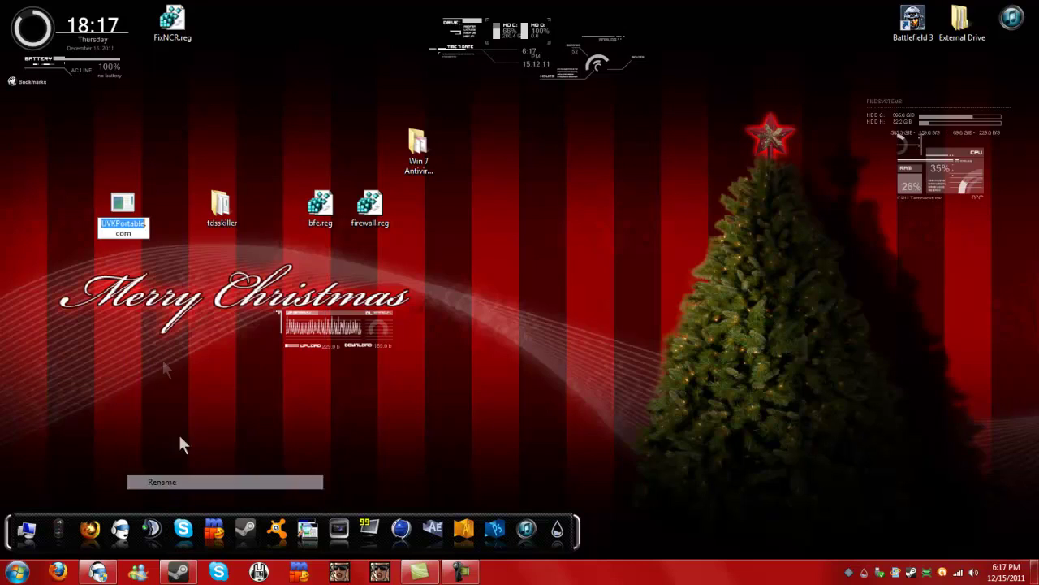
{"action": "left_click", "coordinate": [143, 233]}
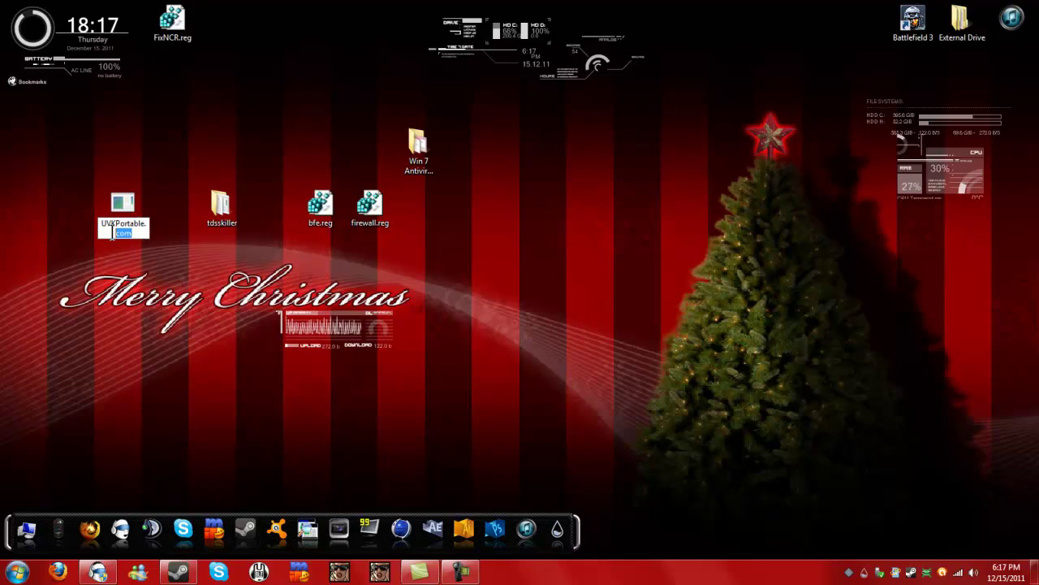
{"action": "type", "text": "exe"}
{"action": "key", "text": "Return"}
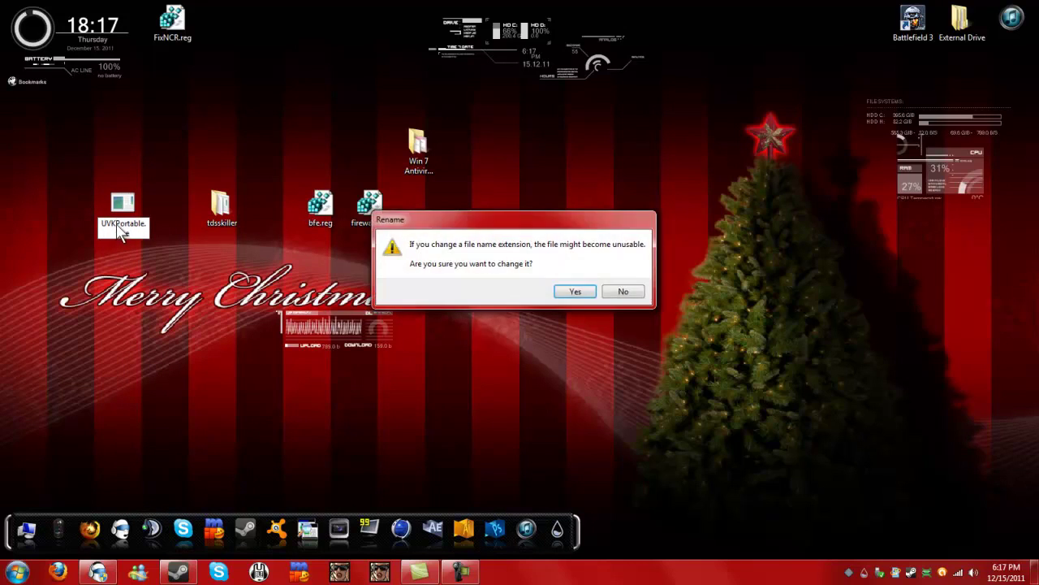
{"action": "key", "text": "Return"}
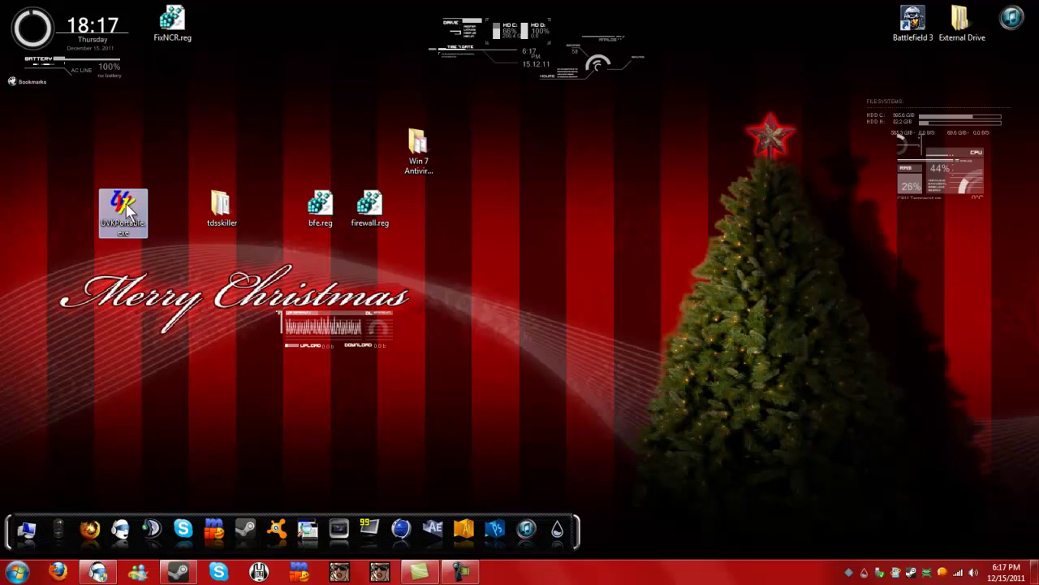
{"action": "left_click_drag", "start_coordinate": [106, 199], "coordinate": [161, 134]}
{"action": "left_click", "coordinate": [218, 222]}
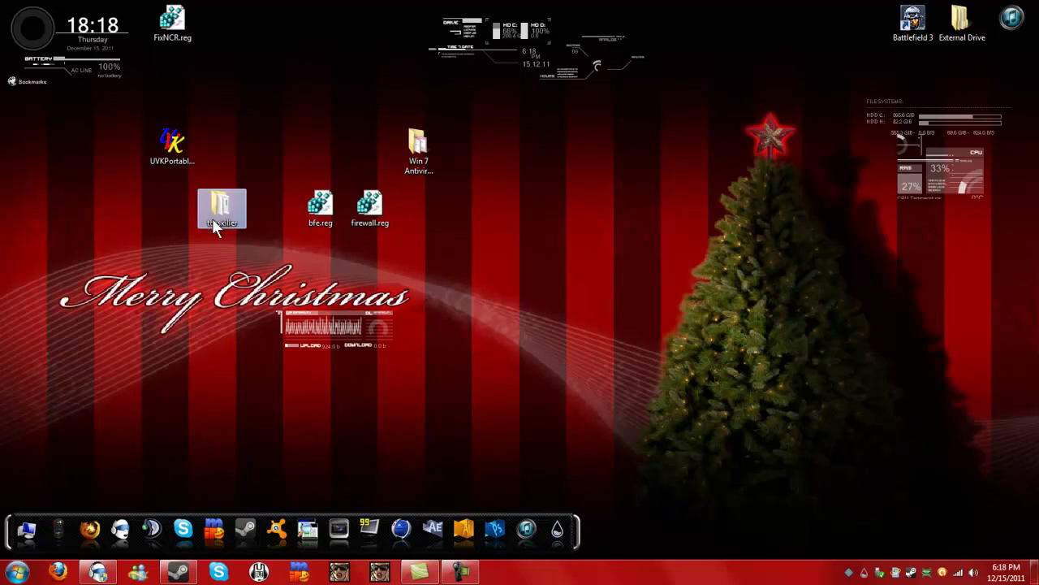
- Launch TDSSKiller.exe from the tdsskiller folder, move UVKPortable beside FixNCR.reg, and view TDSSKiller's about box
{"action": "double_click", "coordinate": [221, 217]}
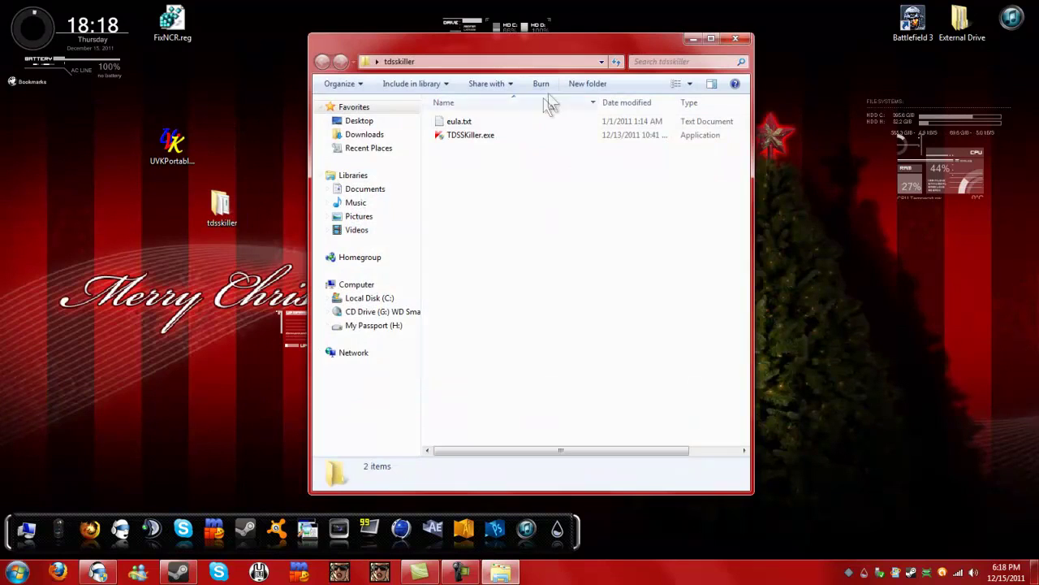
{"action": "double_click", "coordinate": [490, 142]}
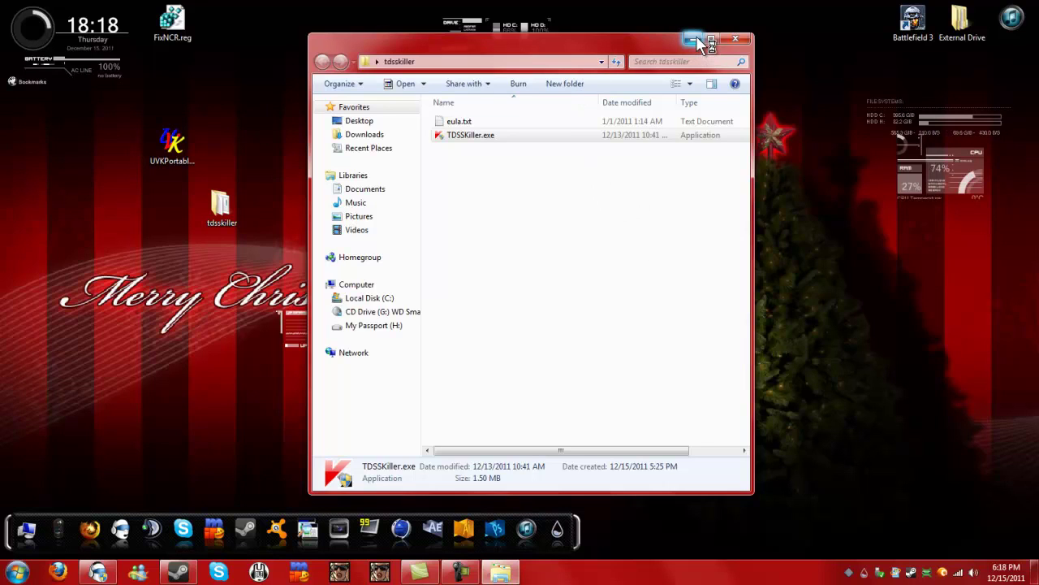
{"action": "left_click", "coordinate": [736, 38]}
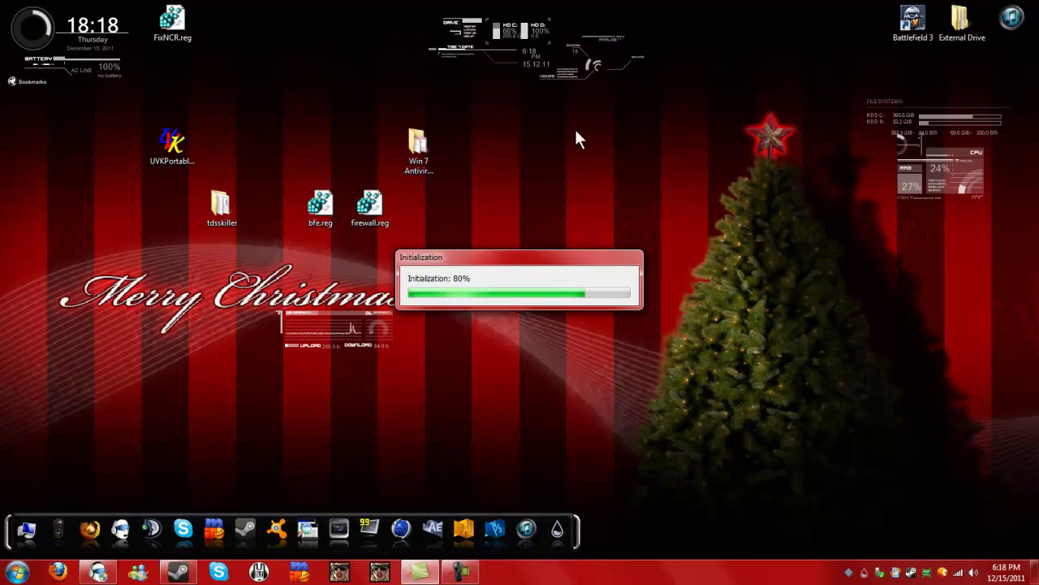
{"action": "left_click_drag", "start_coordinate": [172, 143], "coordinate": [223, 32]}
{"action": "left_click_drag", "start_coordinate": [389, 69], "coordinate": [574, 134]}
{"action": "left_click", "coordinate": [544, 397]}
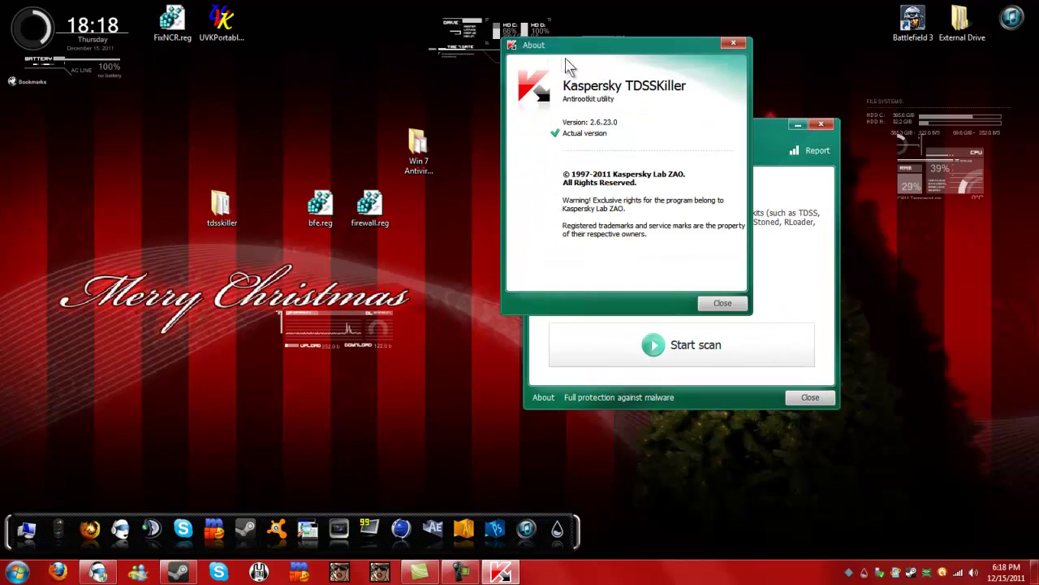
{"action": "left_click_drag", "start_coordinate": [565, 51], "coordinate": [225, 99]}
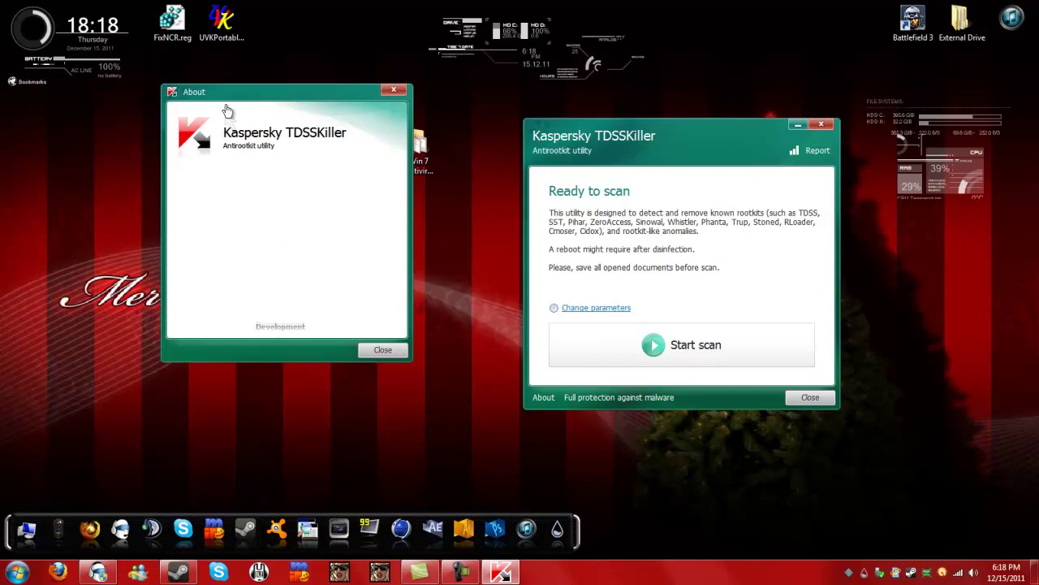
{"action": "left_click", "coordinate": [374, 355]}
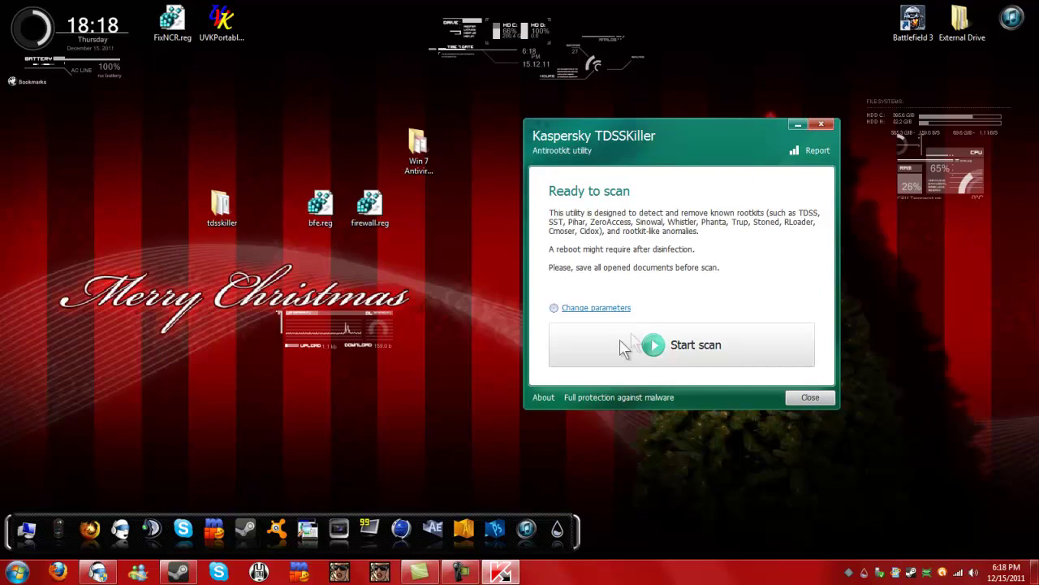
- Accept TDSSKiller's scan settings, close the tool, and place the Win 7 Antivirus Screens folder beside firewall.reg
{"action": "left_click", "coordinate": [585, 313]}
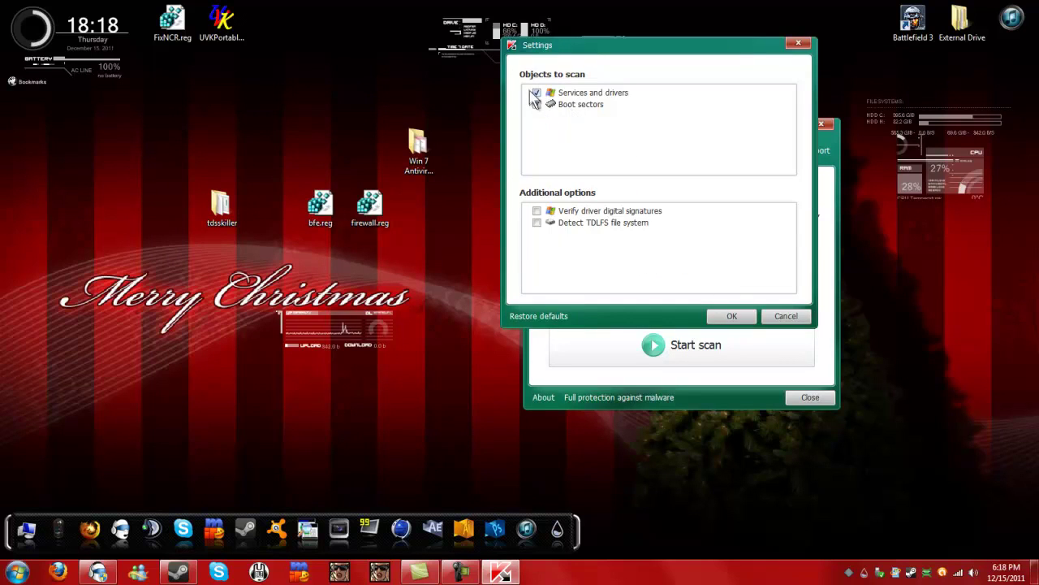
{"action": "left_click_drag", "start_coordinate": [632, 49], "coordinate": [141, 126]}
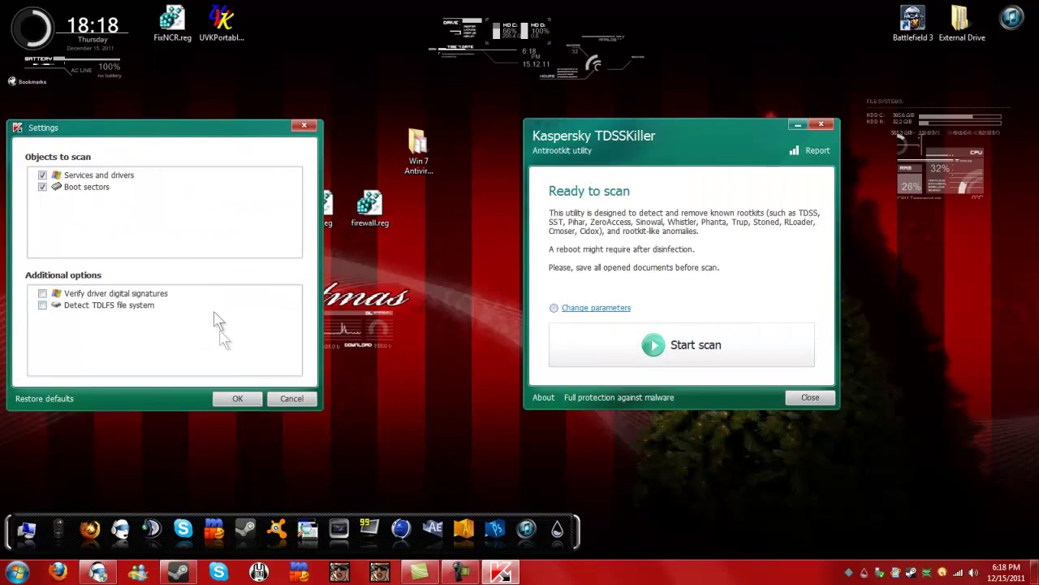
{"action": "left_click", "coordinate": [232, 397]}
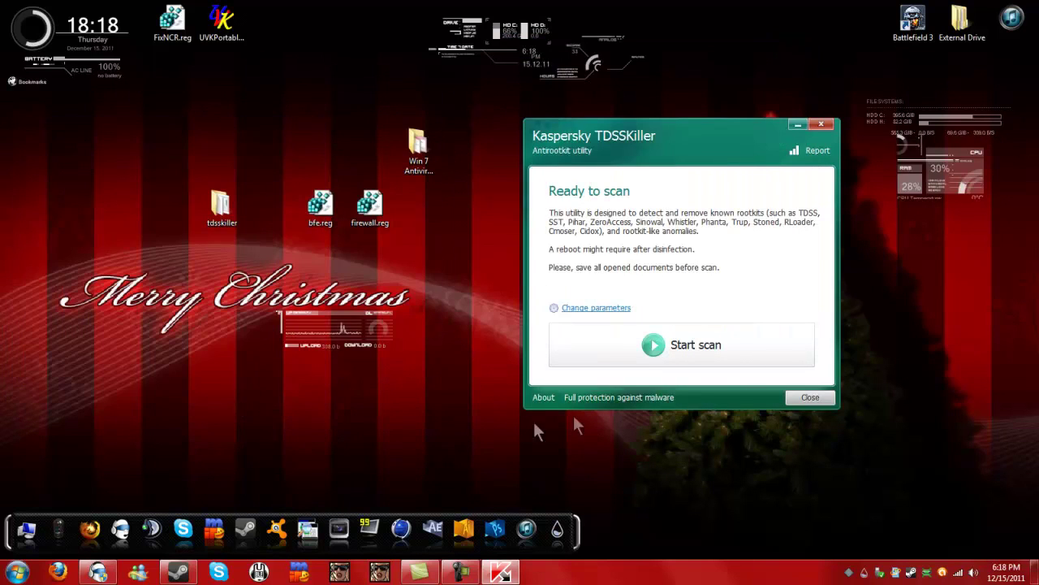
{"action": "left_click", "coordinate": [822, 125]}
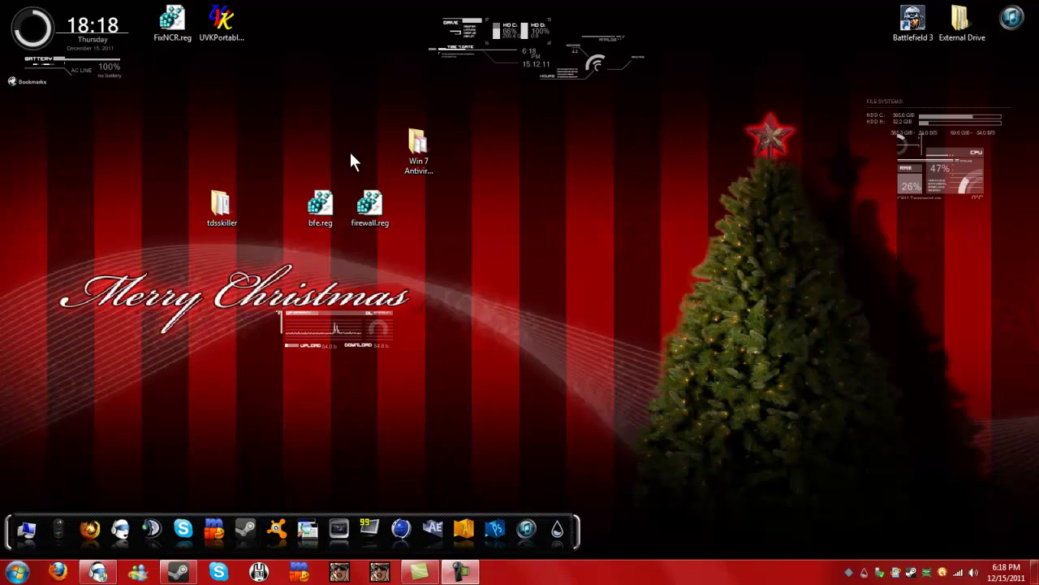
{"action": "left_click_drag", "start_coordinate": [428, 205], "coordinate": [435, 199]}
- Move the tdsskiller folder to the top row beside UVKPortable, then open and enlarge the Win 7 Antivirus Screens folder
{"action": "left_click", "coordinate": [465, 189]}
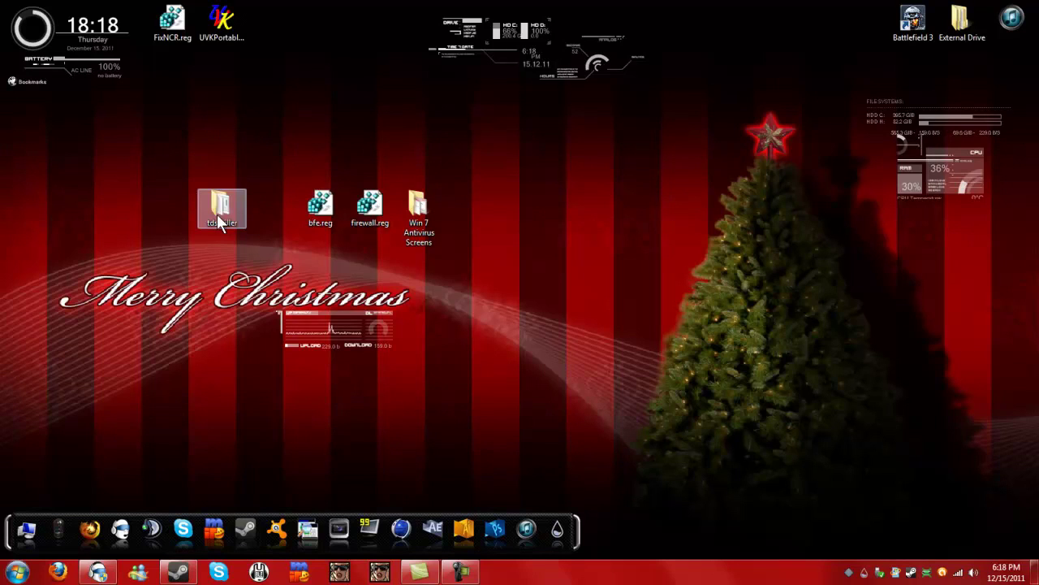
{"action": "left_click_drag", "start_coordinate": [218, 215], "coordinate": [238, 114]}
{"action": "left_click_drag", "start_coordinate": [269, 39], "coordinate": [270, 40]}
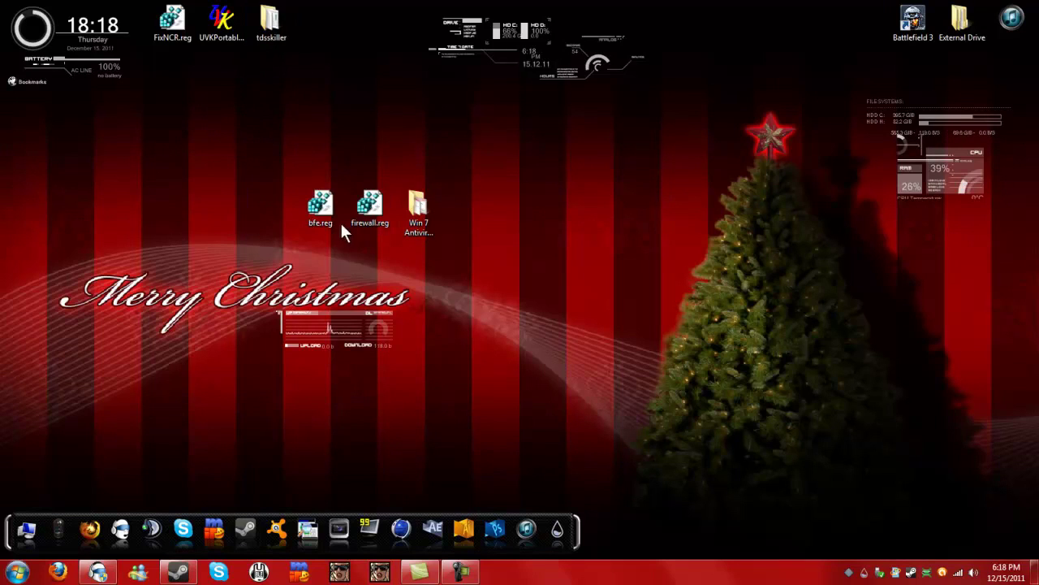
{"action": "double_click", "coordinate": [416, 212]}
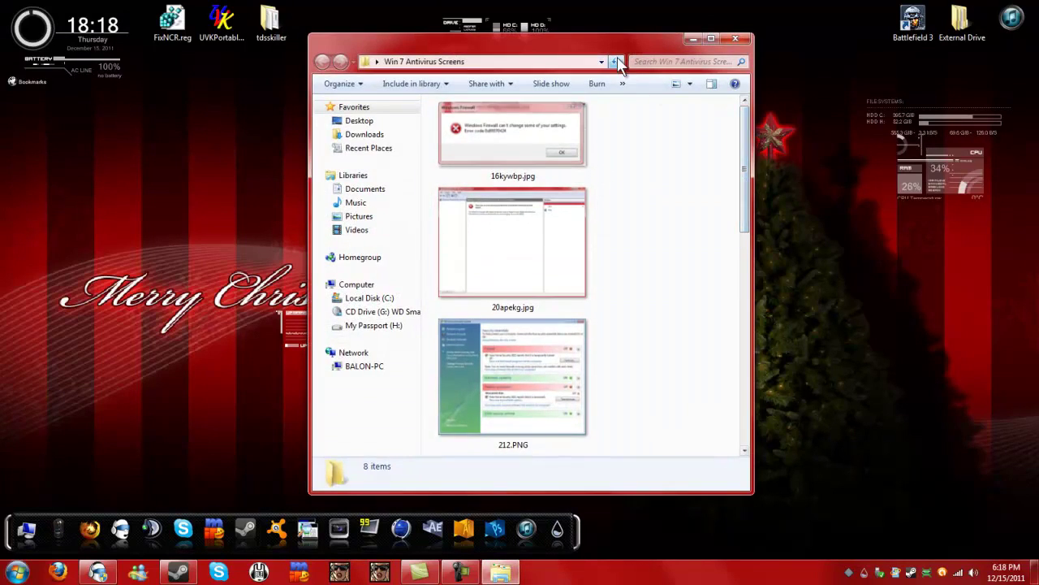
{"action": "left_click_drag", "start_coordinate": [623, 60], "coordinate": [652, 14]}
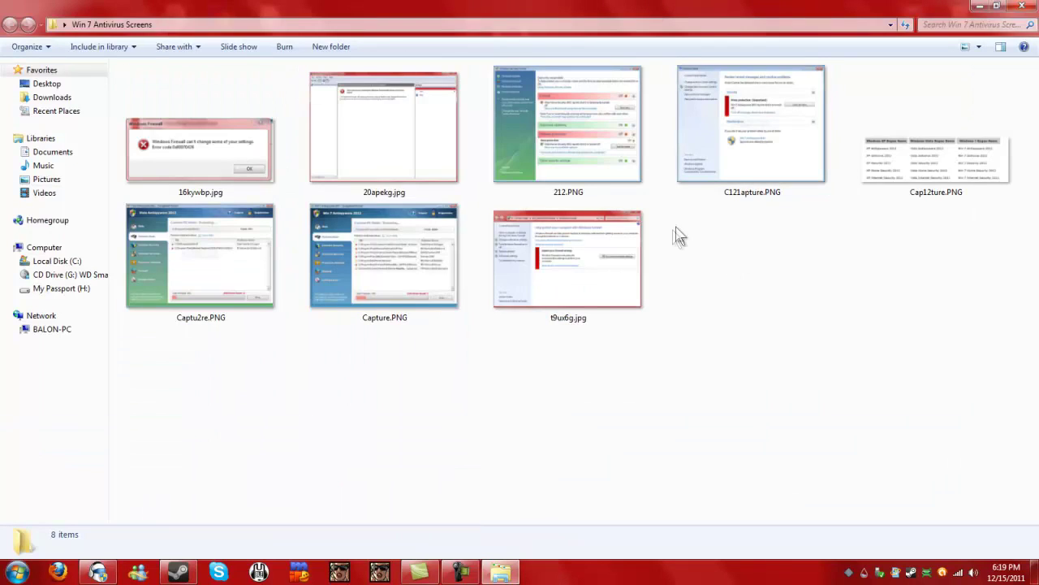
- View the C121apture.PNG screenshot in Windows Photo Viewer, then close it
{"action": "right_click", "coordinate": [723, 160]}
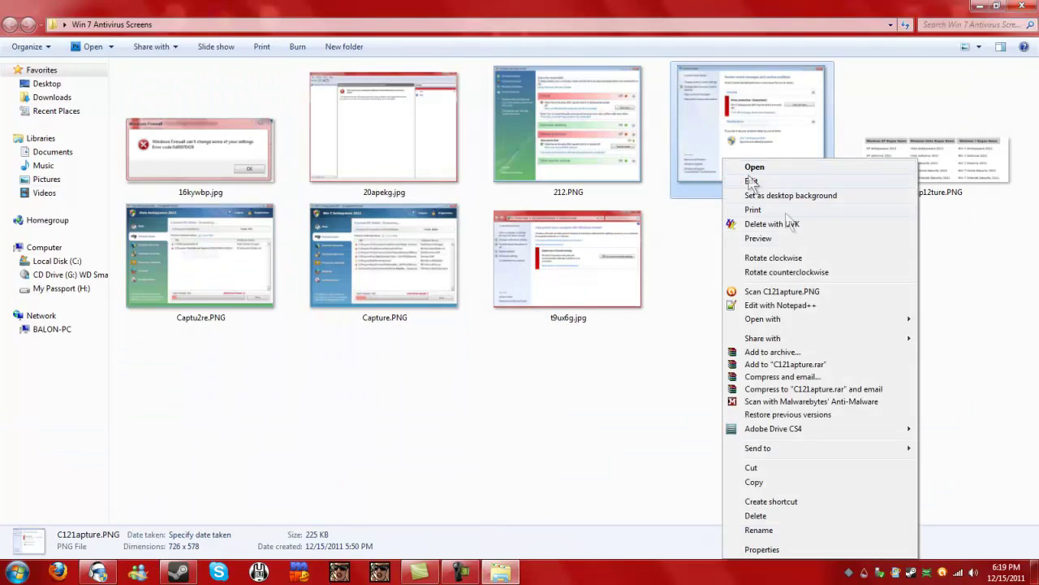
{"action": "mouse_move", "coordinate": [761, 323]}
{"action": "left_click", "coordinate": [630, 391]}
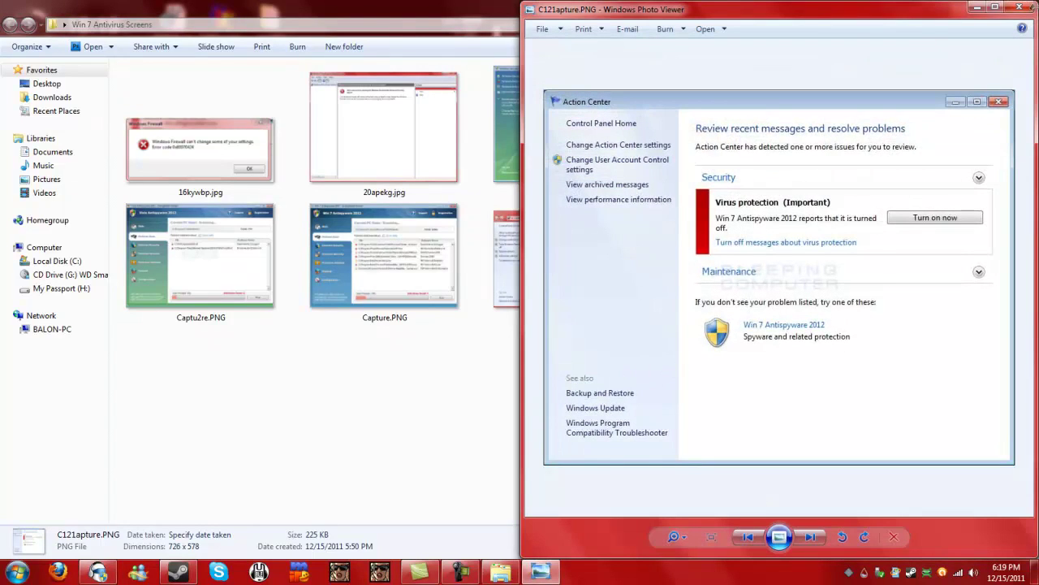
{"action": "key", "text": "super+Left"}
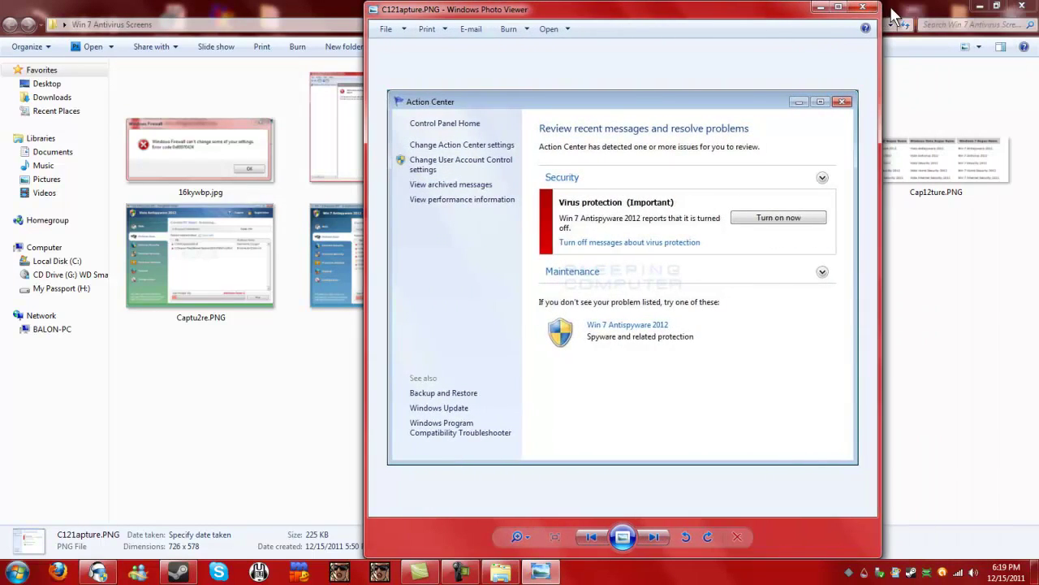
{"action": "left_click", "coordinate": [865, 10]}
- View the t9ux6g.jpg and 16kywbp.jpg firewall error screenshots in Windows Photo Viewer, then close the viewer
{"action": "left_click", "coordinate": [615, 260]}
{"action": "right_click", "coordinate": [611, 260]}
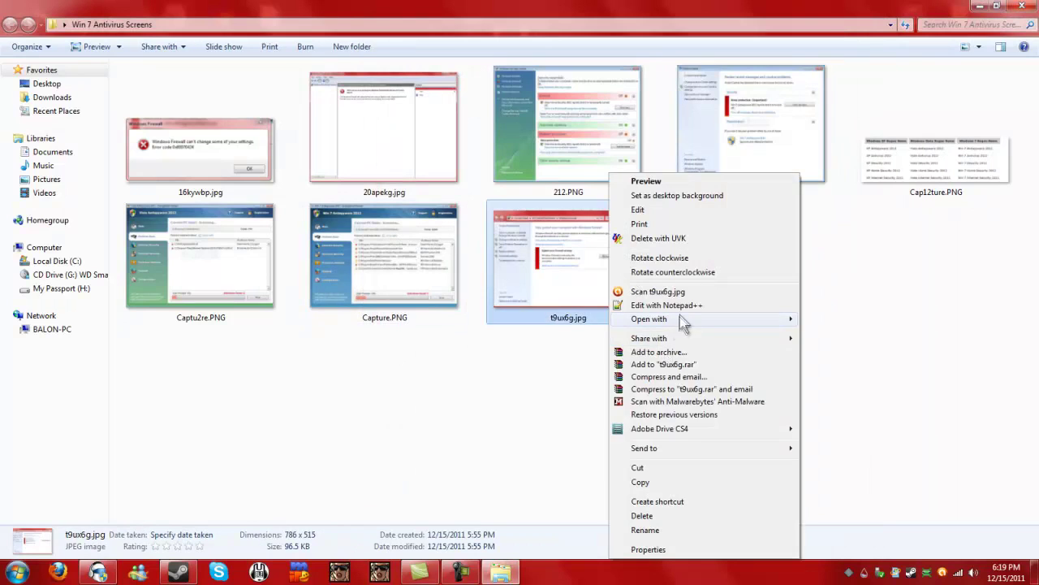
{"action": "left_click", "coordinate": [813, 390]}
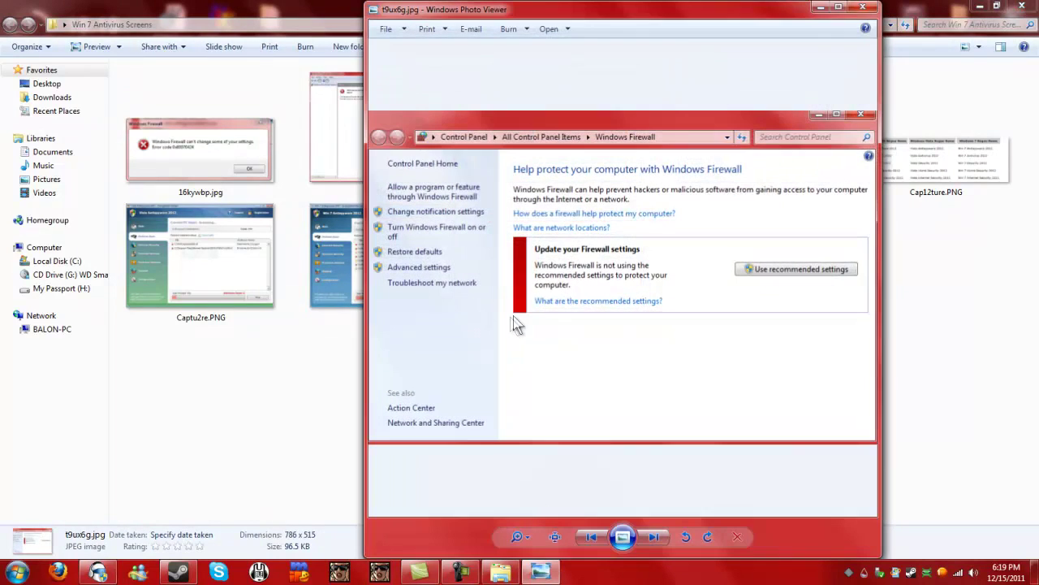
{"action": "double_click", "coordinate": [704, 6]}
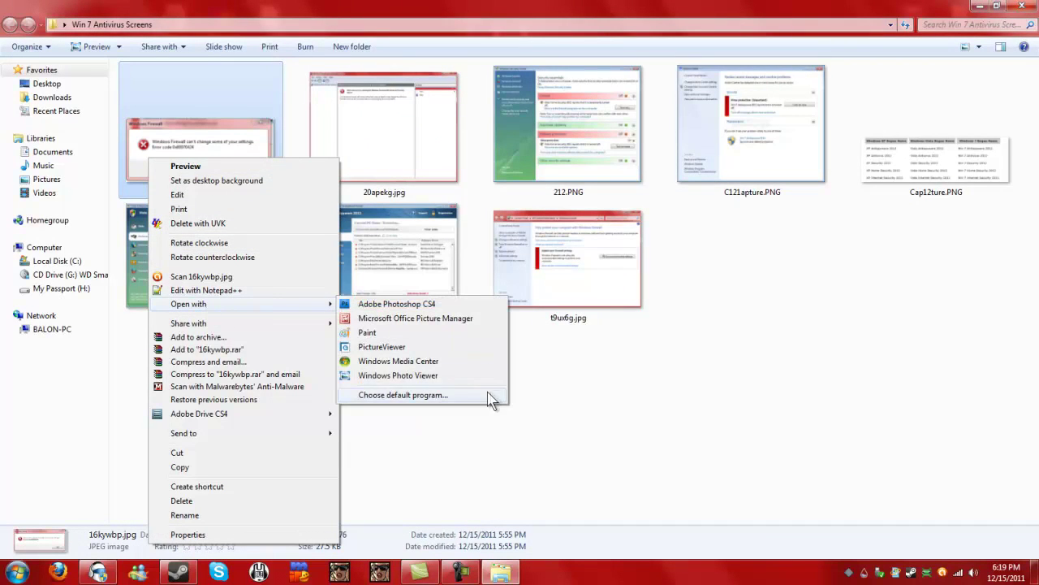
{"action": "left_click", "coordinate": [464, 385]}
{"action": "scroll", "coordinate": [487, 381], "scroll_direction": "up", "scroll_amount": 3}
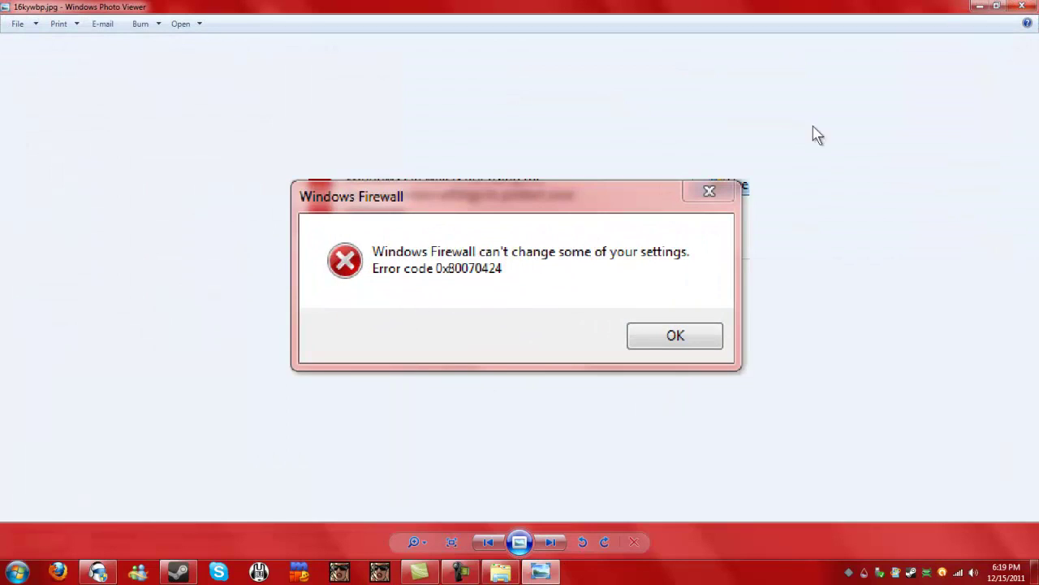
{"action": "left_click", "coordinate": [1021, 7]}
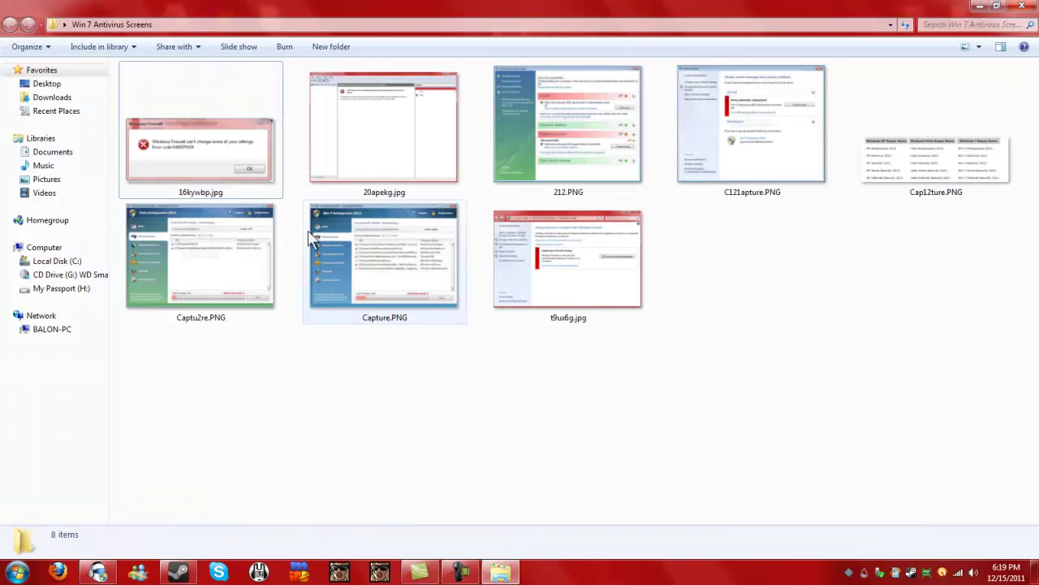
- Close the screenshots folder and select bfe.reg, firewall.reg and Win 7 Antivirus Screens in turn on the desktop
{"action": "left_click", "coordinate": [1022, 7]}
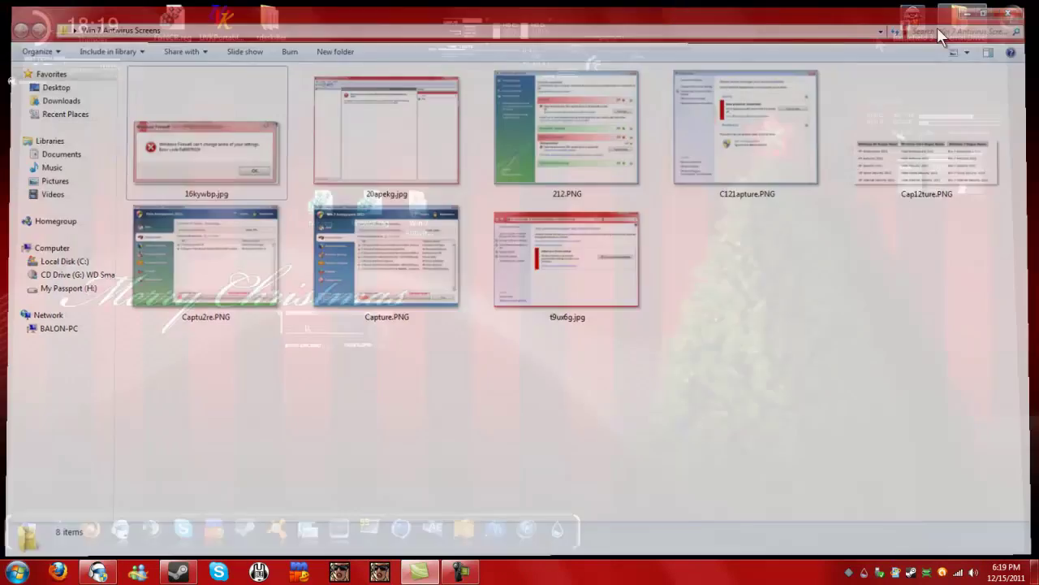
{"action": "left_click_drag", "start_coordinate": [249, 104], "coordinate": [320, 236]}
{"action": "left_click", "coordinate": [339, 99]}
{"action": "left_click_drag", "start_coordinate": [343, 78], "coordinate": [389, 311]}
{"action": "left_click", "coordinate": [428, 229]}
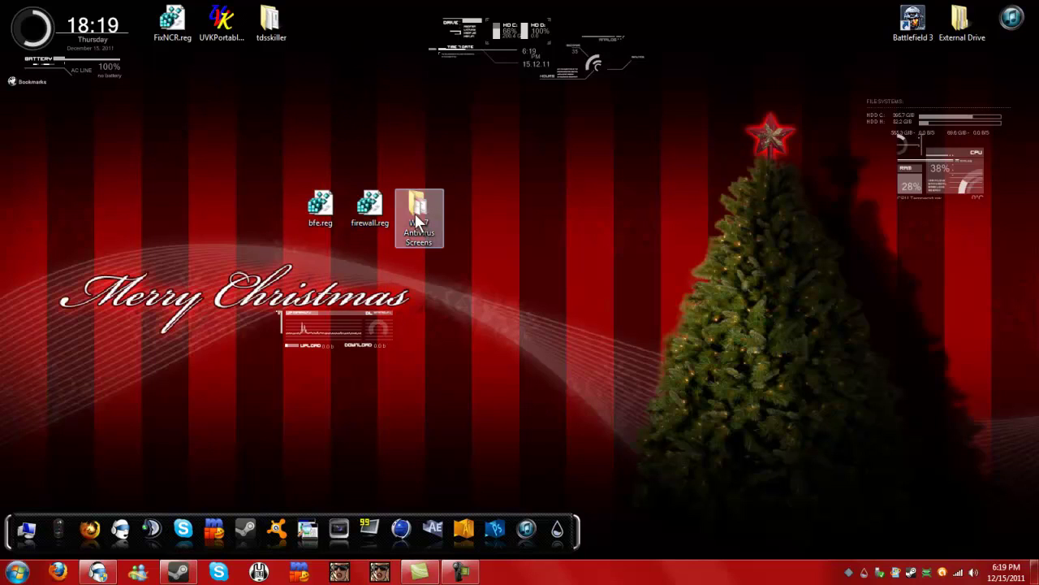
{"action": "left_click", "coordinate": [139, 226]}
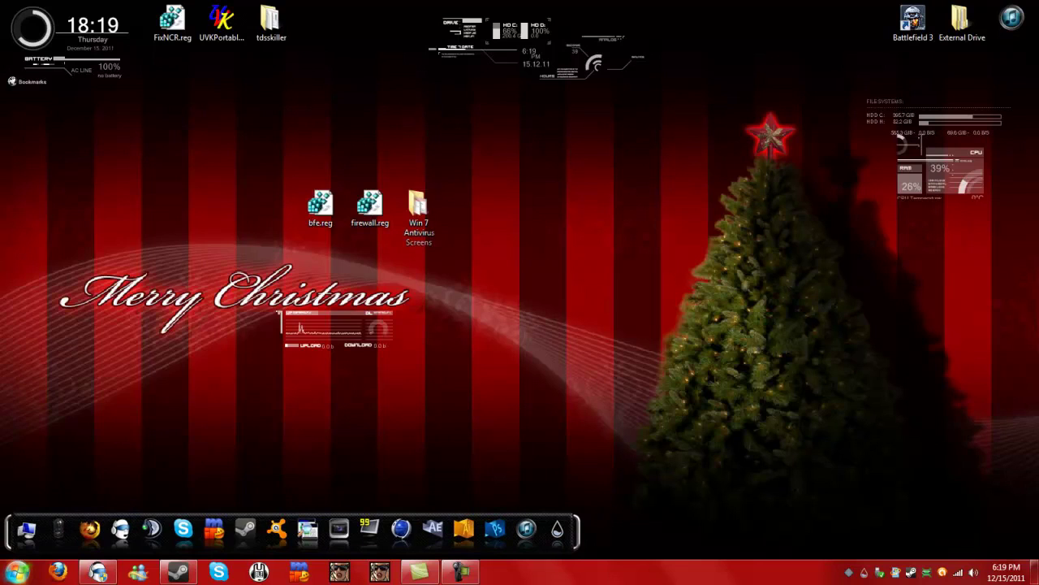
- Launch the Registry Editor by entering regedit in the Run dialog
{"action": "left_click", "coordinate": [18, 572]}
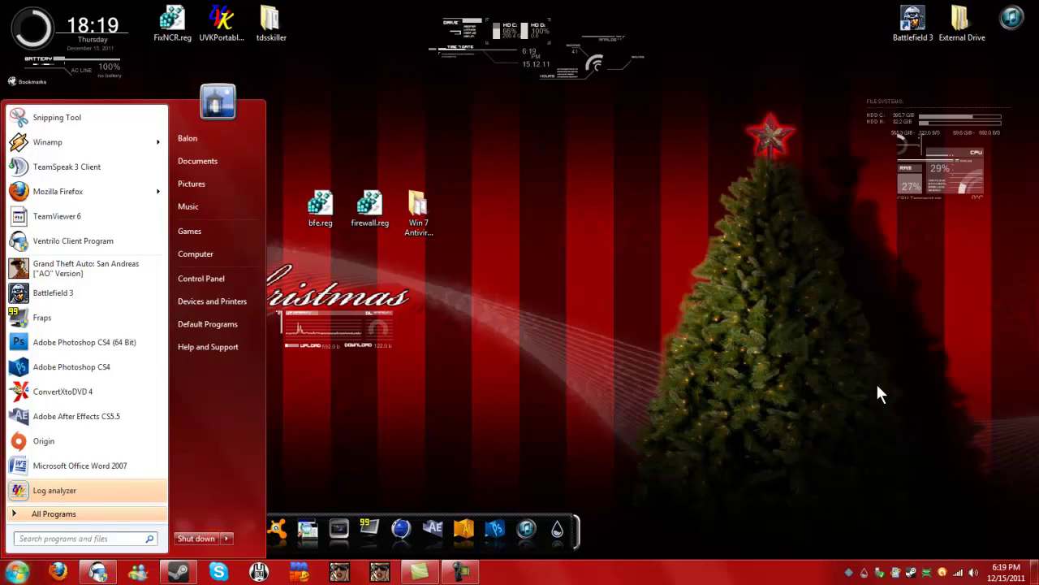
{"action": "type", "text": "run"}
{"action": "key", "text": "Return"}
{"action": "type", "text": "re"}
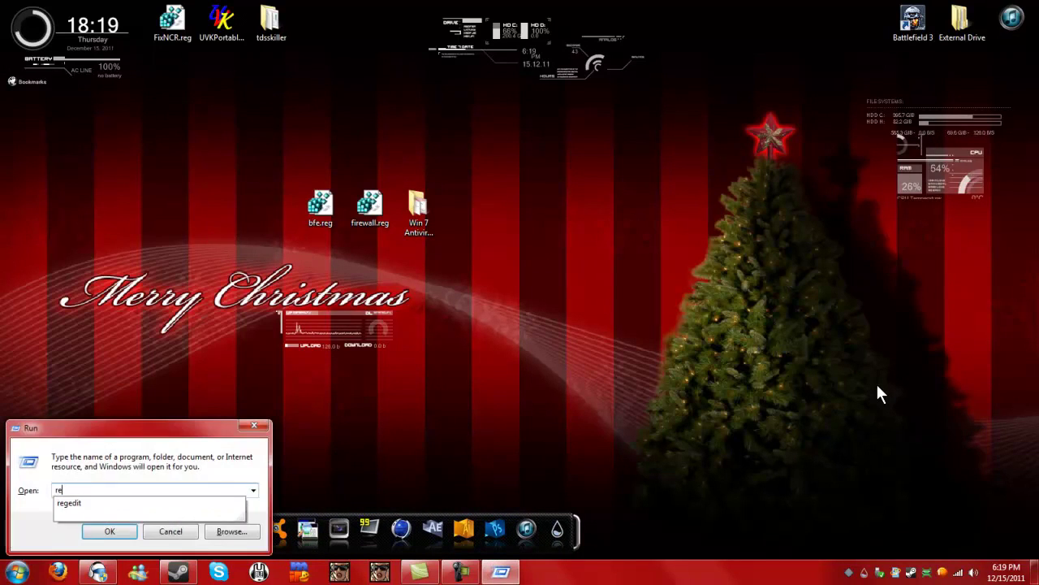
{"action": "type", "text": "gedit"}
{"action": "key", "text": "Return"}
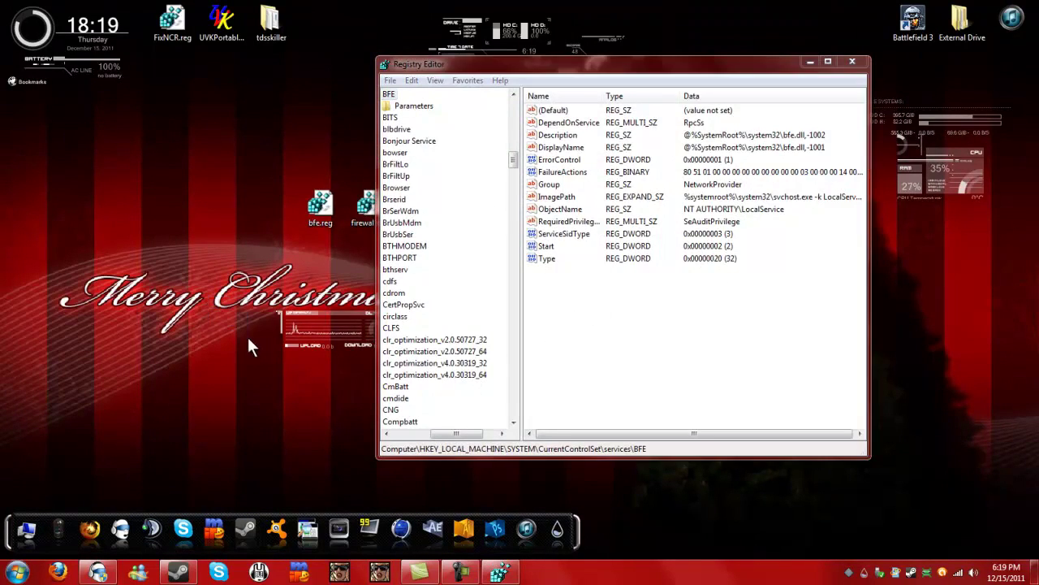
- Bring Registry Editor to the front and collapse the tree back to HKEY_LOCAL_MACHINE
{"action": "left_click_drag", "start_coordinate": [0, 424], "coordinate": [302, 560]}
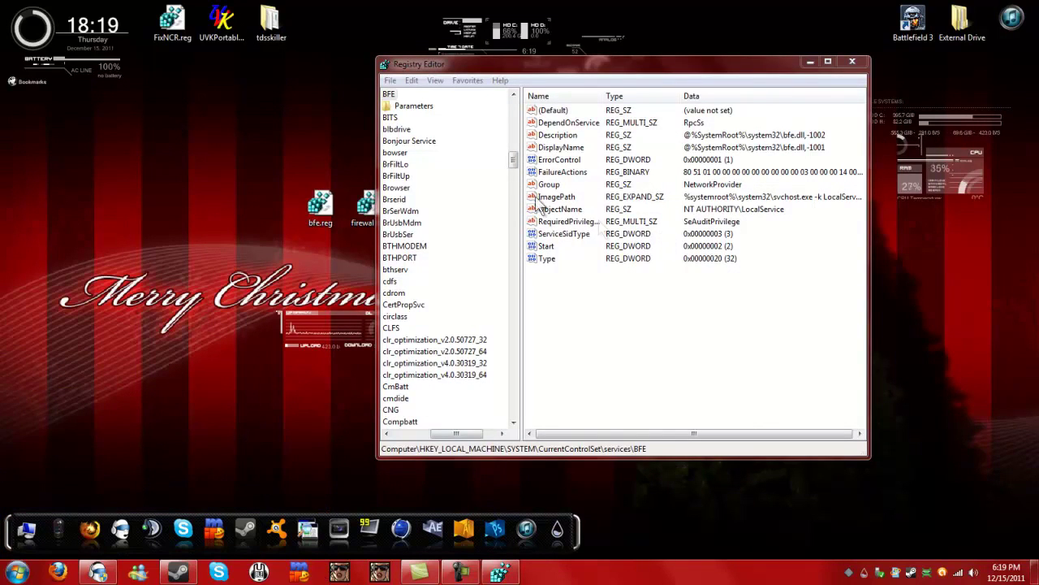
{"action": "left_click", "coordinate": [445, 448]}
{"action": "left_click_drag", "start_coordinate": [470, 438], "coordinate": [390, 407]}
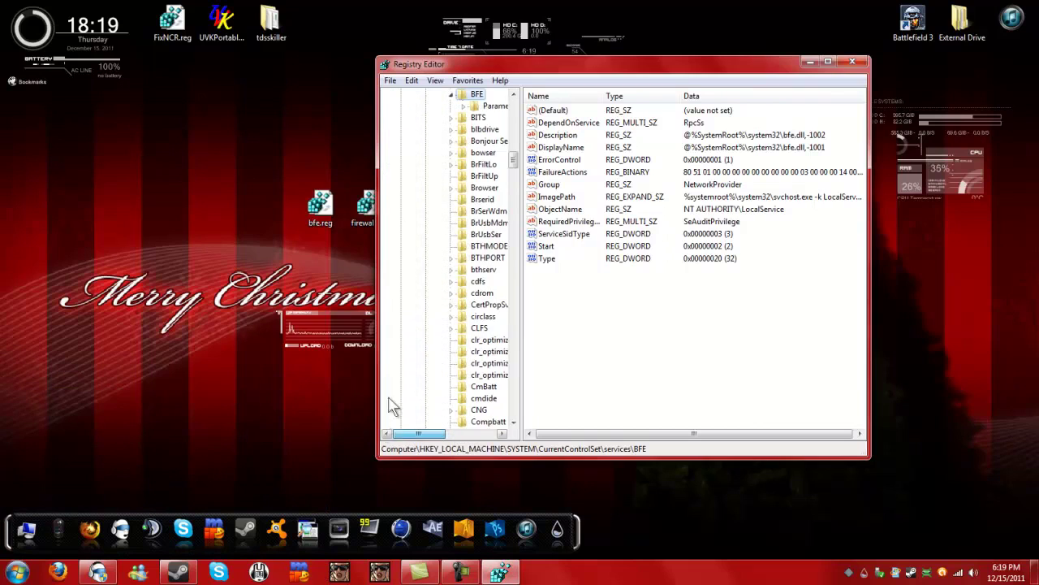
{"action": "scroll", "coordinate": [451, 244], "scroll_direction": "up", "scroll_amount": 15}
{"action": "scroll", "coordinate": [445, 284], "scroll_direction": "up", "scroll_amount": 5}
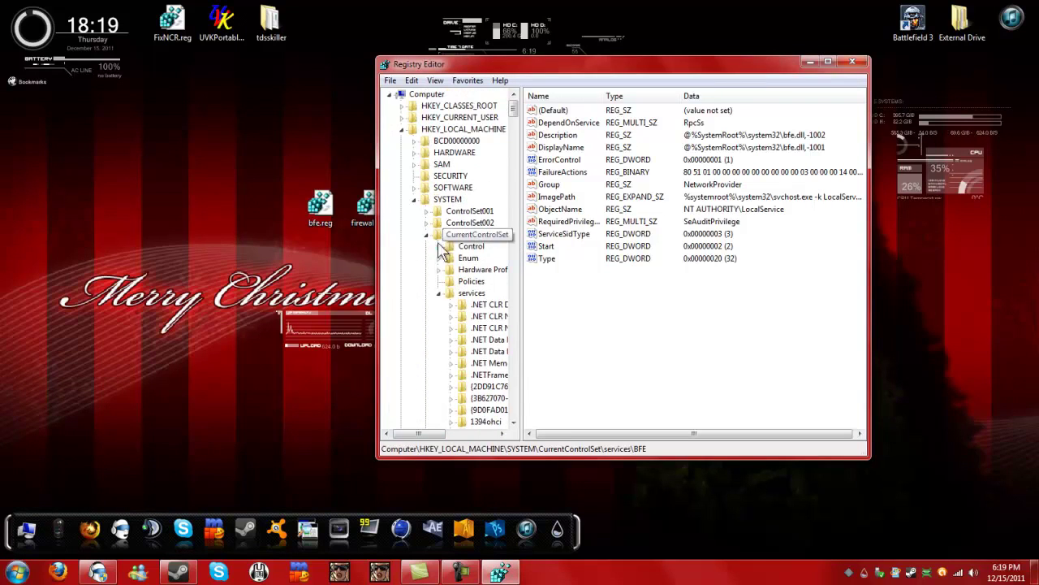
{"action": "left_click", "coordinate": [439, 292]}
{"action": "left_click", "coordinate": [425, 235]}
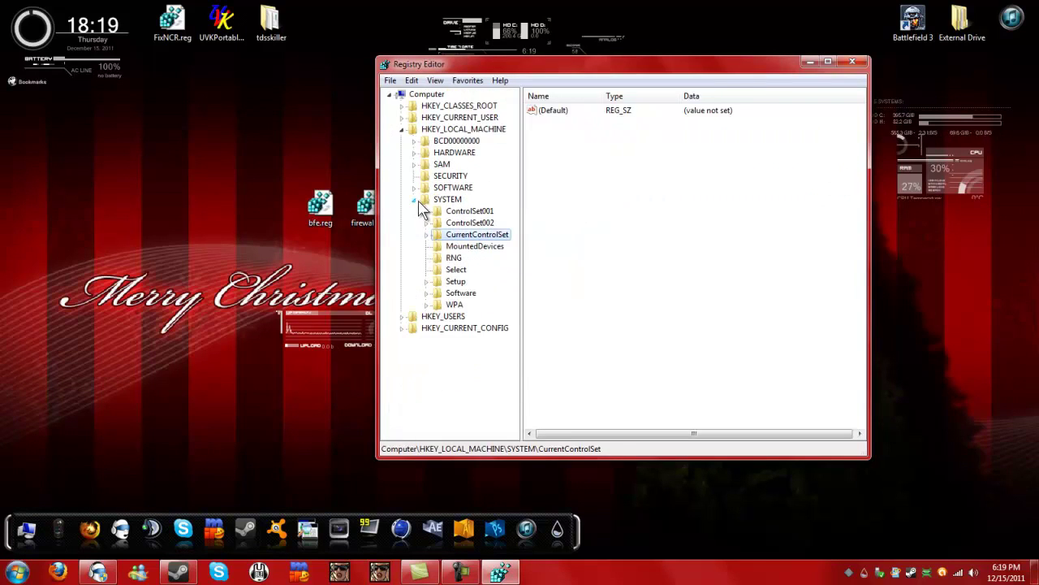
{"action": "left_click", "coordinate": [414, 199]}
{"action": "left_click", "coordinate": [402, 130]}
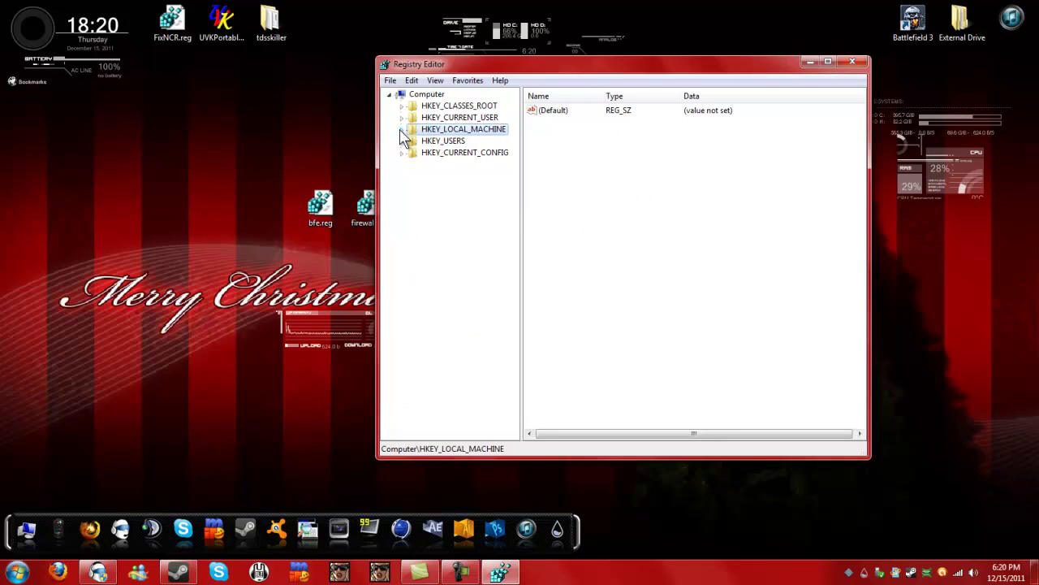
- Expand HKEY_LOCAL_MACHINE\SYSTEM\CurrentControlSet\services and select the BFE key
{"action": "left_click", "coordinate": [401, 129]}
{"action": "left_click", "coordinate": [414, 199]}
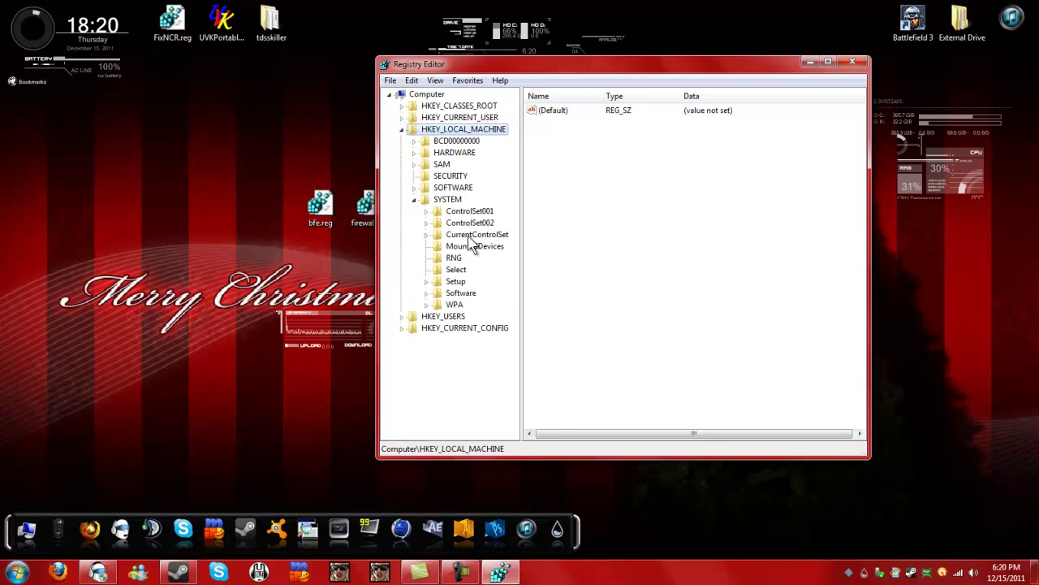
{"action": "left_click", "coordinate": [425, 235]}
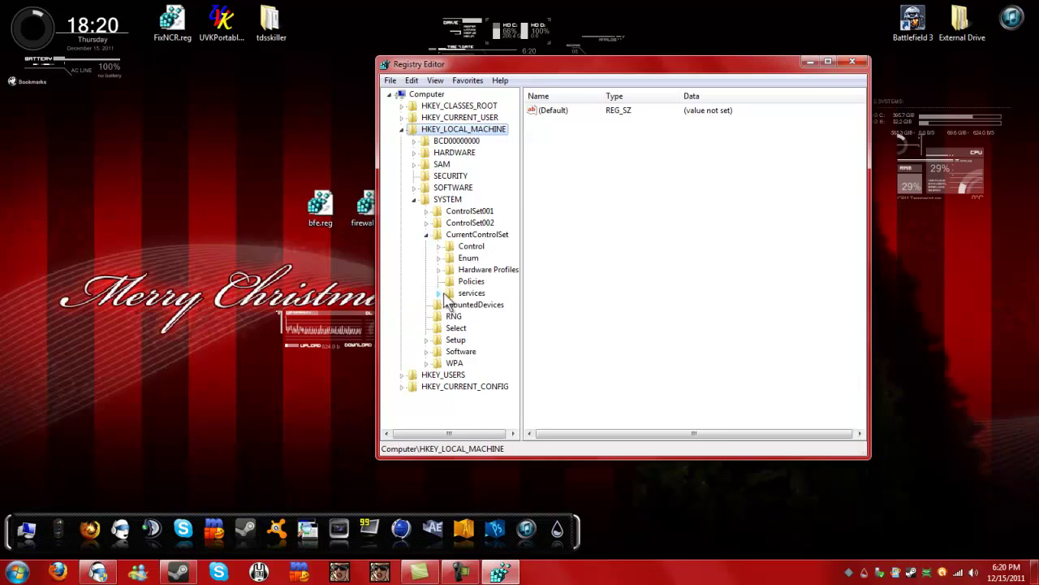
{"action": "left_click", "coordinate": [439, 293]}
{"action": "scroll", "coordinate": [479, 327], "scroll_direction": "down", "scroll_amount": 10}
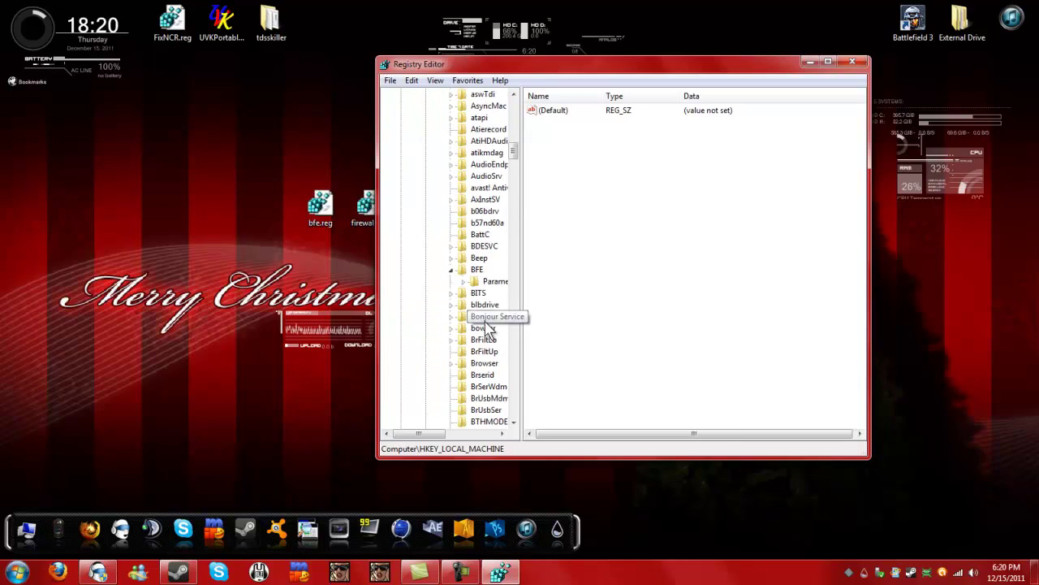
{"action": "left_click", "coordinate": [477, 270]}
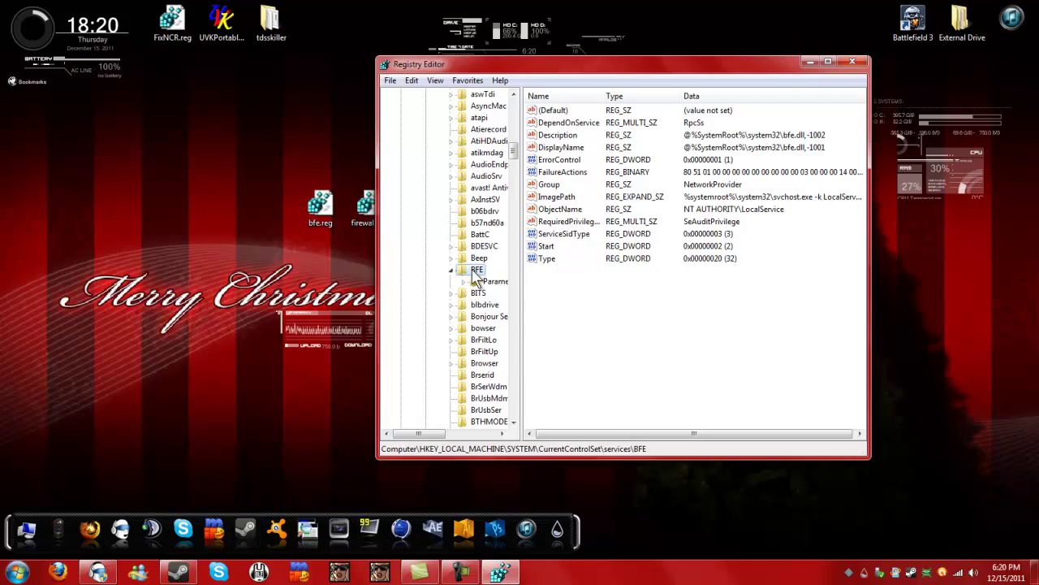
- Check BFE key permissions for CREATOR OWNER, SYSTEM, Administrators and Users, confirm, then close Registry Editor
{"action": "right_click", "coordinate": [477, 272]}
{"action": "left_click", "coordinate": [517, 375]}
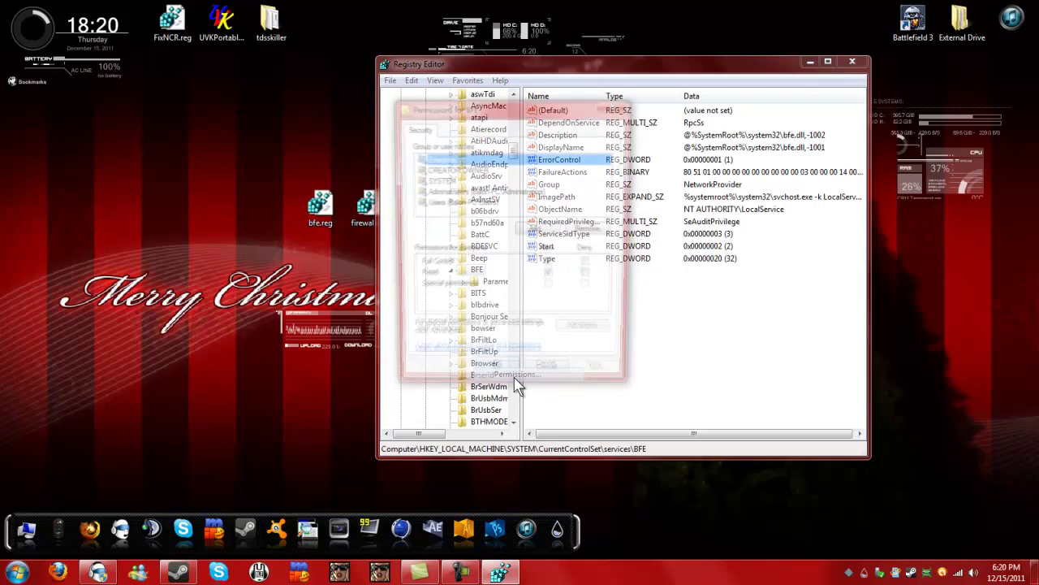
{"action": "left_click_drag", "start_coordinate": [466, 107], "coordinate": [221, 131]}
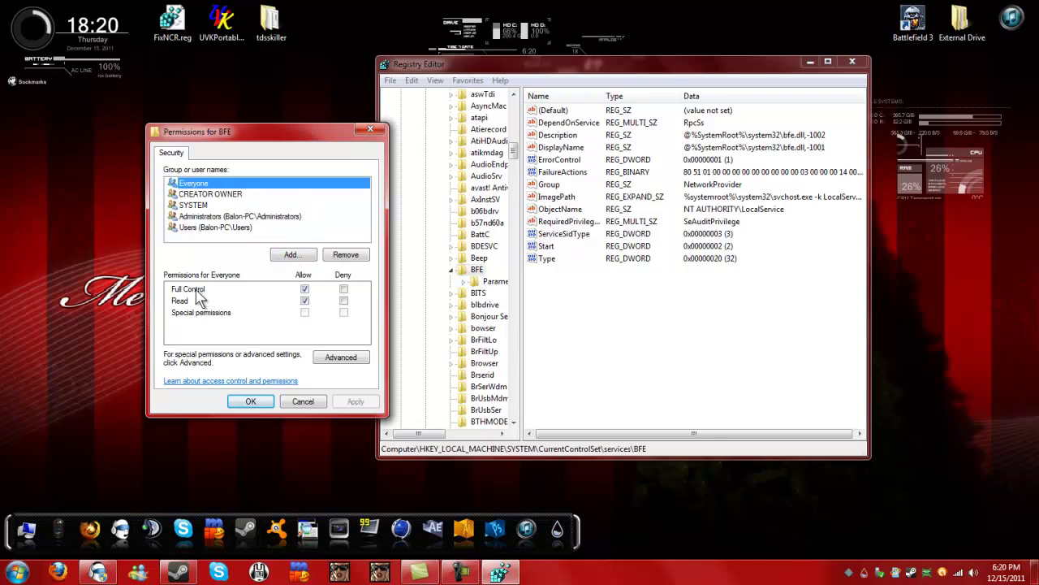
{"action": "left_click", "coordinate": [210, 195]}
{"action": "left_click", "coordinate": [208, 206]}
{"action": "left_click", "coordinate": [204, 216]}
{"action": "left_click", "coordinate": [200, 228]}
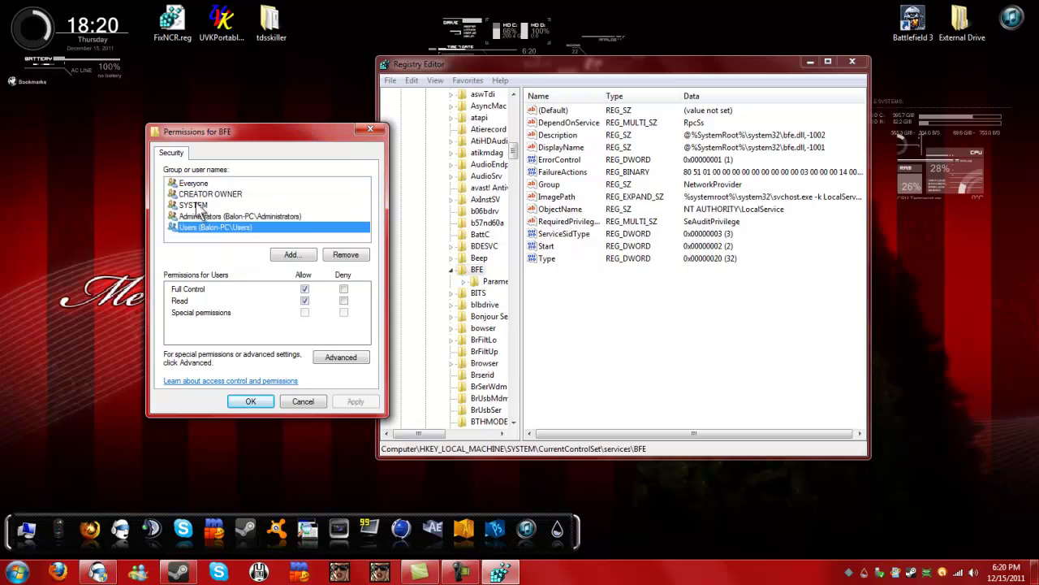
{"action": "left_click", "coordinate": [251, 401]}
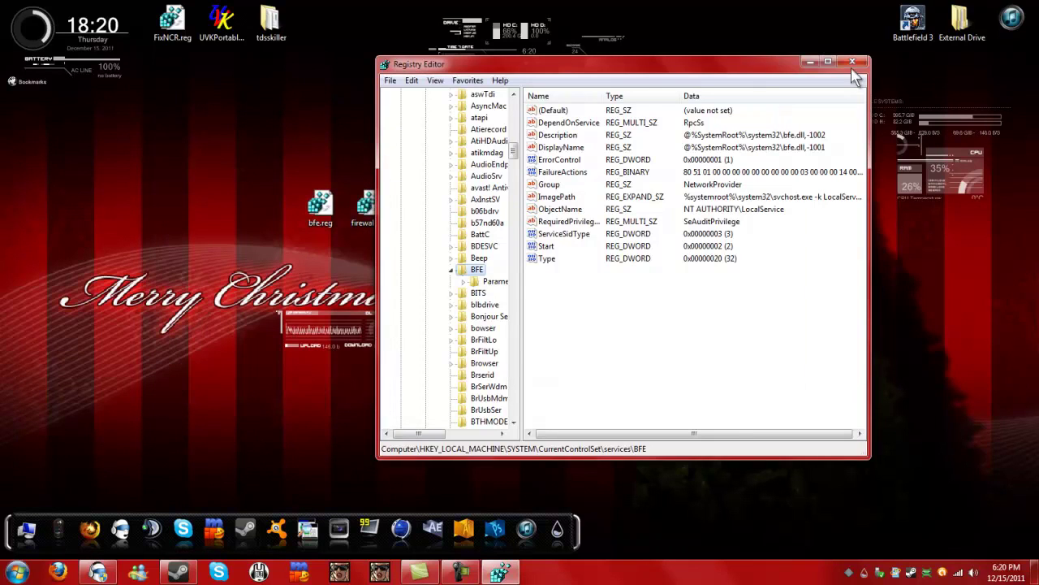
{"action": "left_click", "coordinate": [853, 62]}
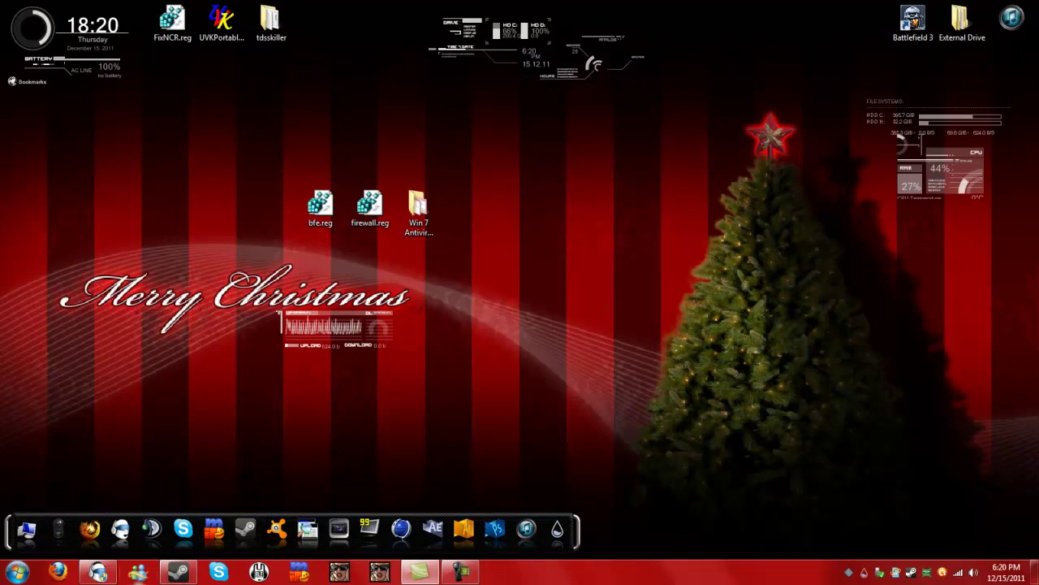
{"action": "left_click", "coordinate": [18, 572]}
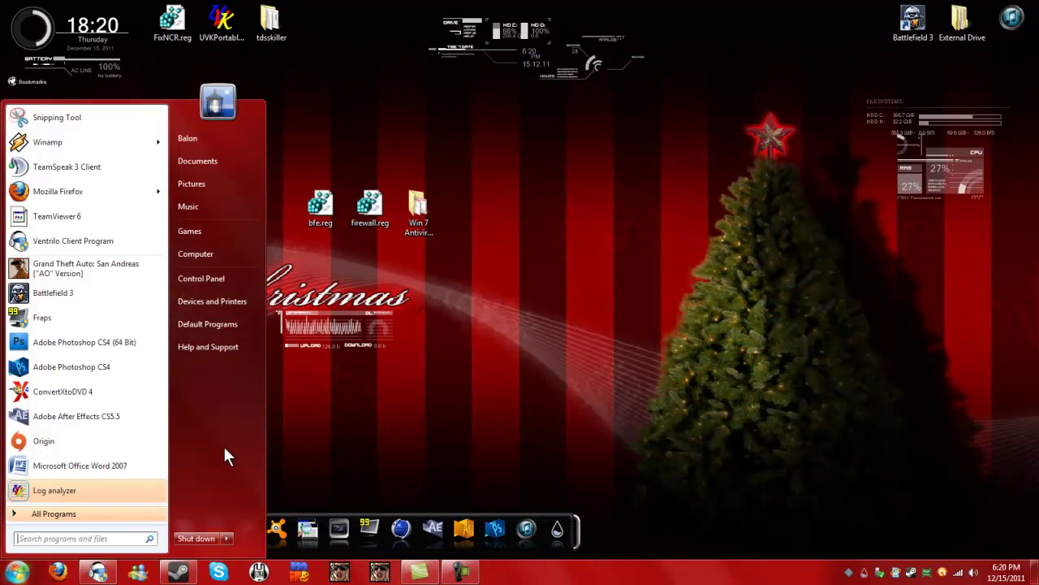
{"action": "type", "text": "services.mc"}
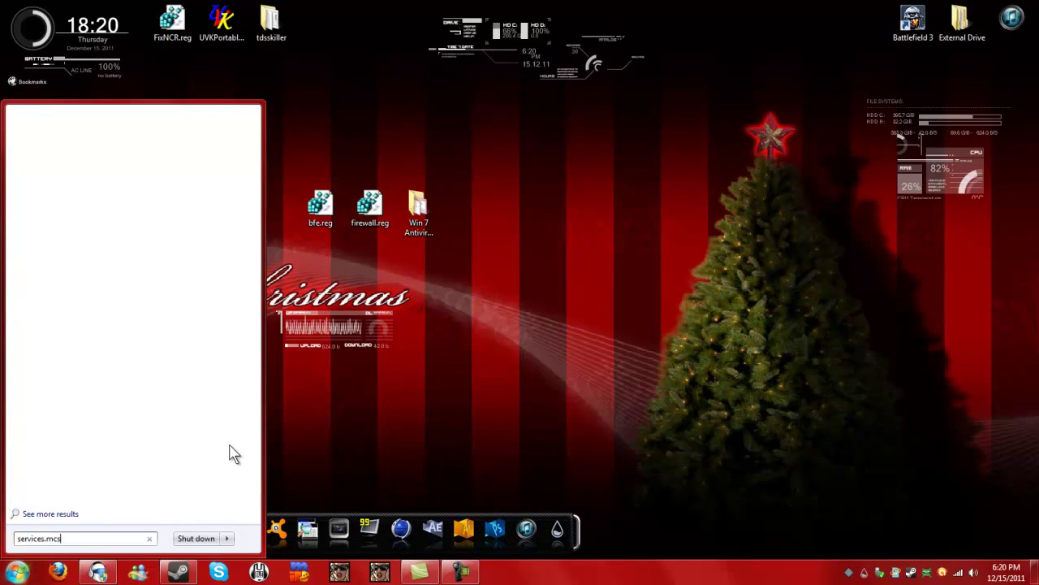
{"action": "type", "text": "s"}
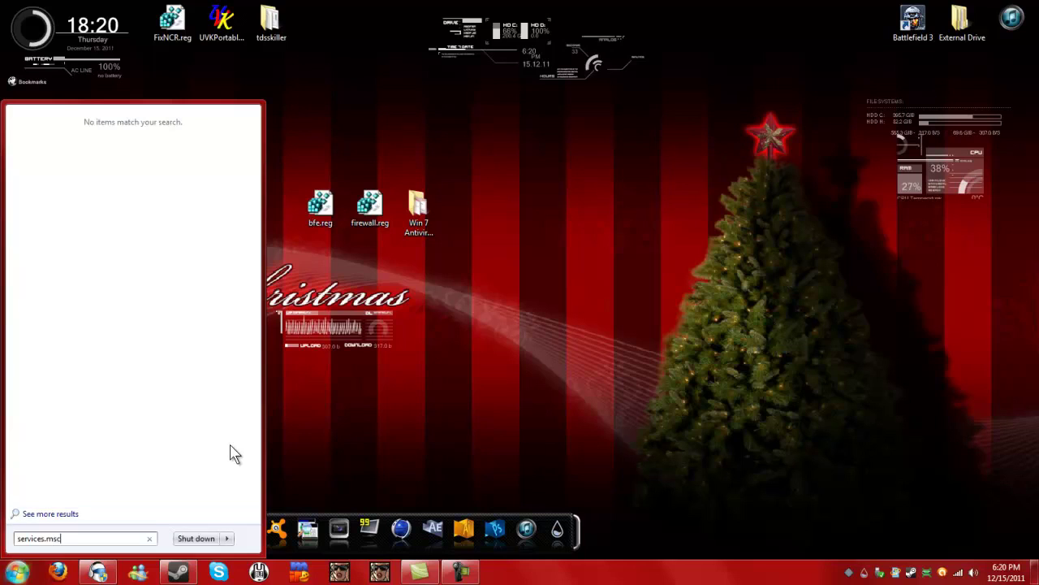
{"action": "key", "text": "Return"}
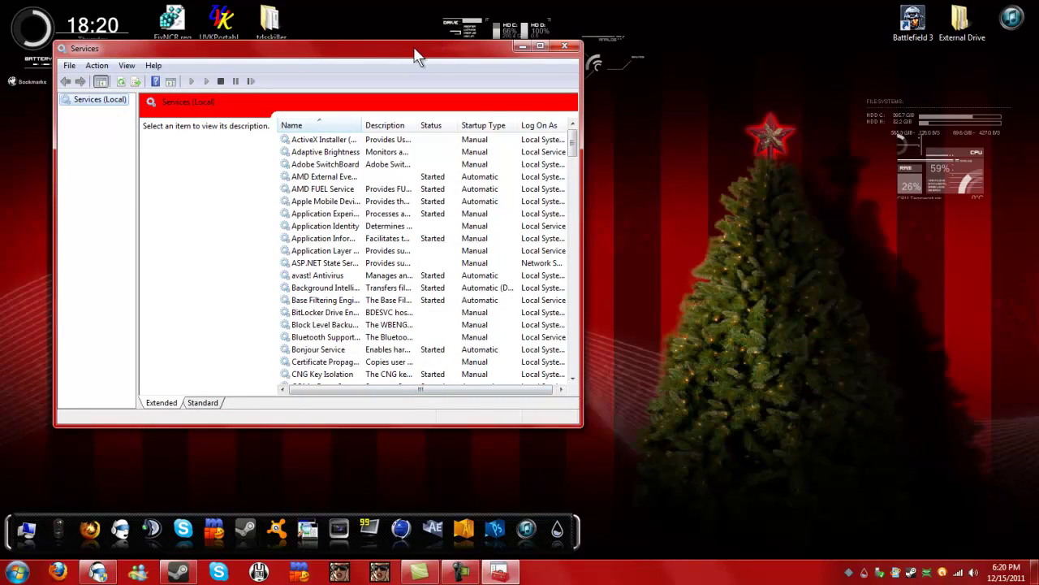
{"action": "double_click", "coordinate": [415, 51]}
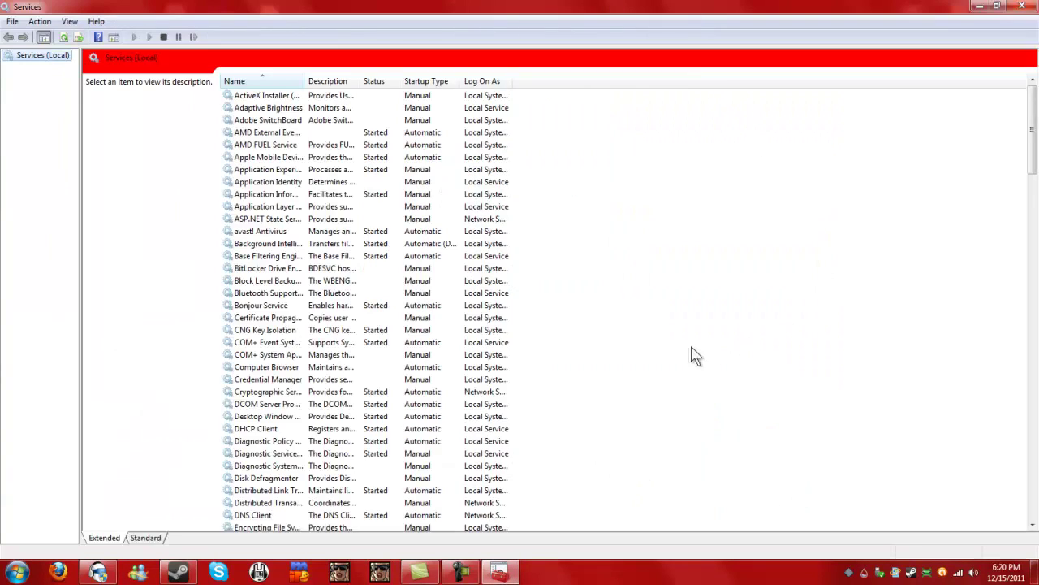
{"action": "left_click", "coordinate": [266, 245]}
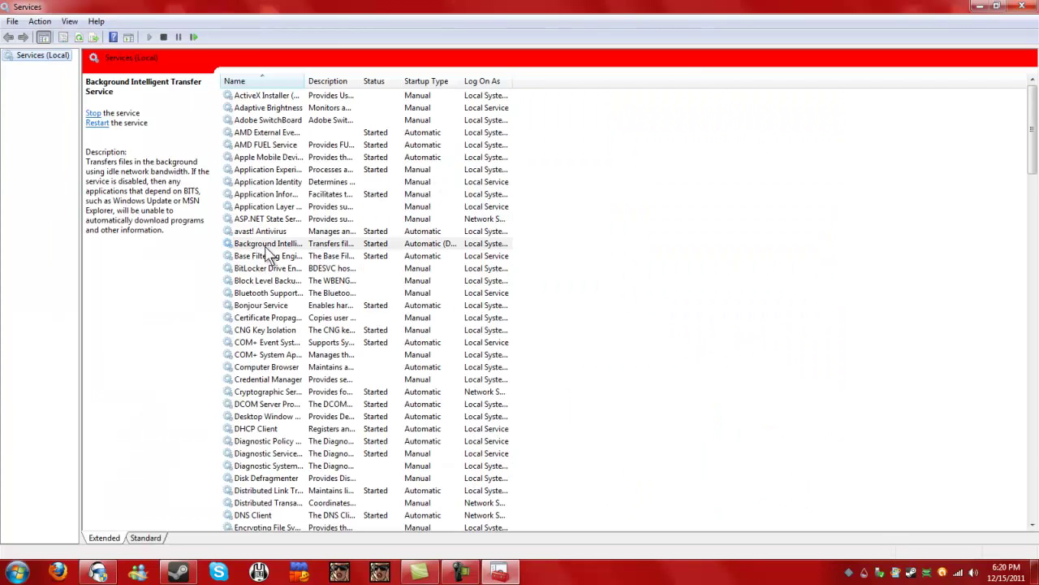
{"action": "left_click", "coordinate": [268, 255]}
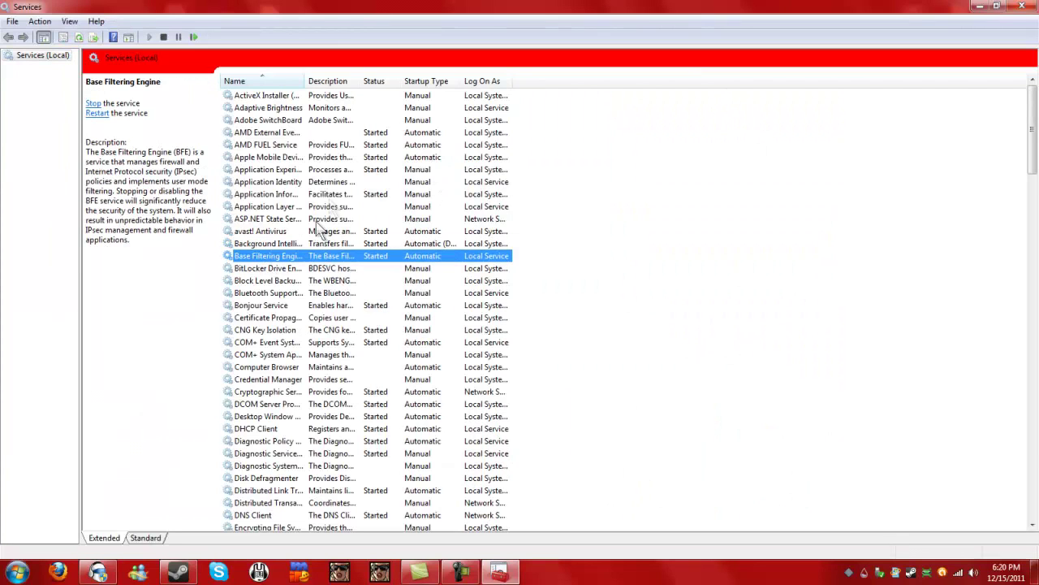
{"action": "double_click", "coordinate": [305, 81]}
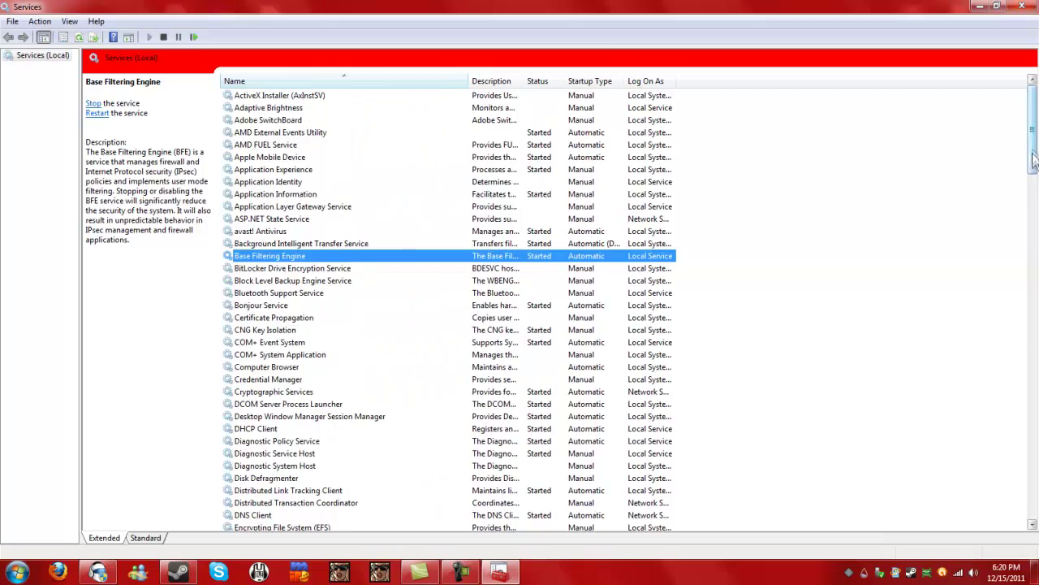
{"action": "left_click_drag", "start_coordinate": [1034, 160], "coordinate": [1033, 479]}
{"action": "left_click", "coordinate": [313, 258]}
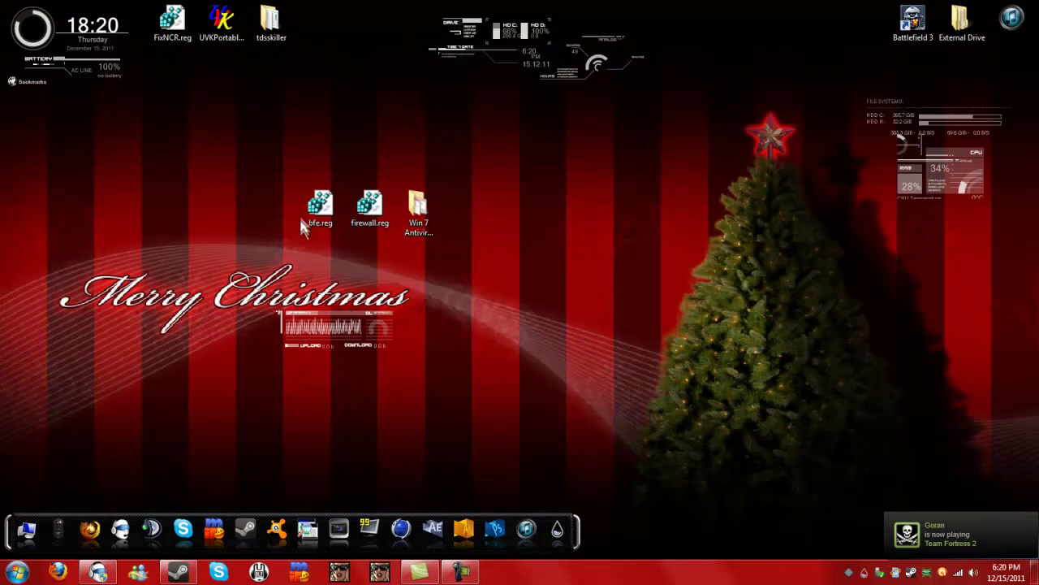
- Line up bfe.reg, firewall.reg and Win 7 Antivirus Screens beneath FixNCR.reg on the desktop
{"action": "left_click_drag", "start_coordinate": [323, 205], "coordinate": [177, 85]}
{"action": "left_click_drag", "start_coordinate": [375, 213], "coordinate": [246, 97]}
{"action": "left_click_drag", "start_coordinate": [418, 212], "coordinate": [274, 82]}
{"action": "left_click_drag", "start_coordinate": [341, 182], "coordinate": [268, 91]}
{"action": "left_click", "coordinate": [387, 203]}
- In Internet Explorer, clear the LAN proxy server in Internet Options > Connections, then close the browser
{"action": "left_click", "coordinate": [16, 573]}
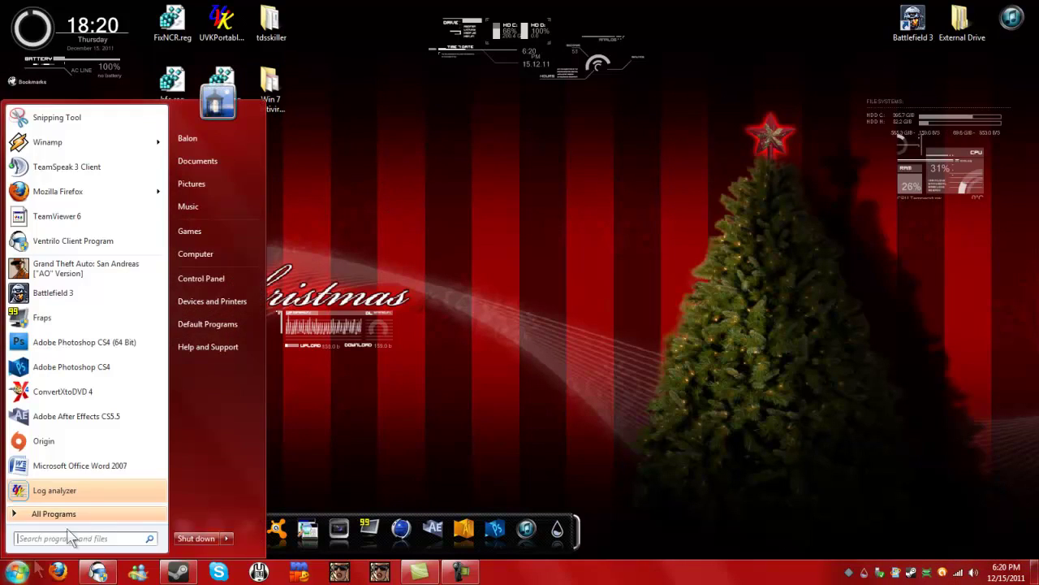
{"action": "type", "text": "internet"}
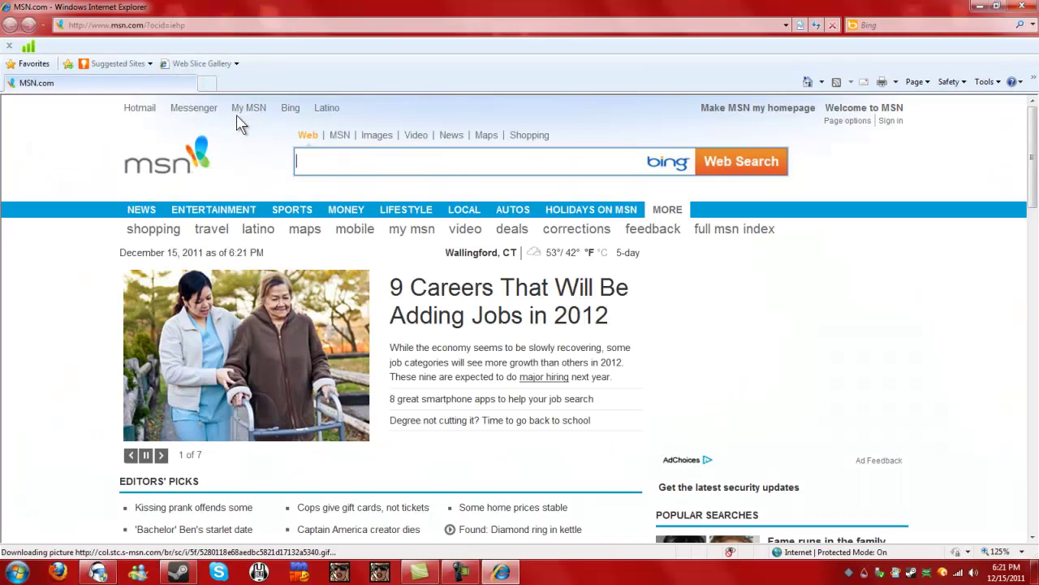
{"action": "key", "text": "alt"}
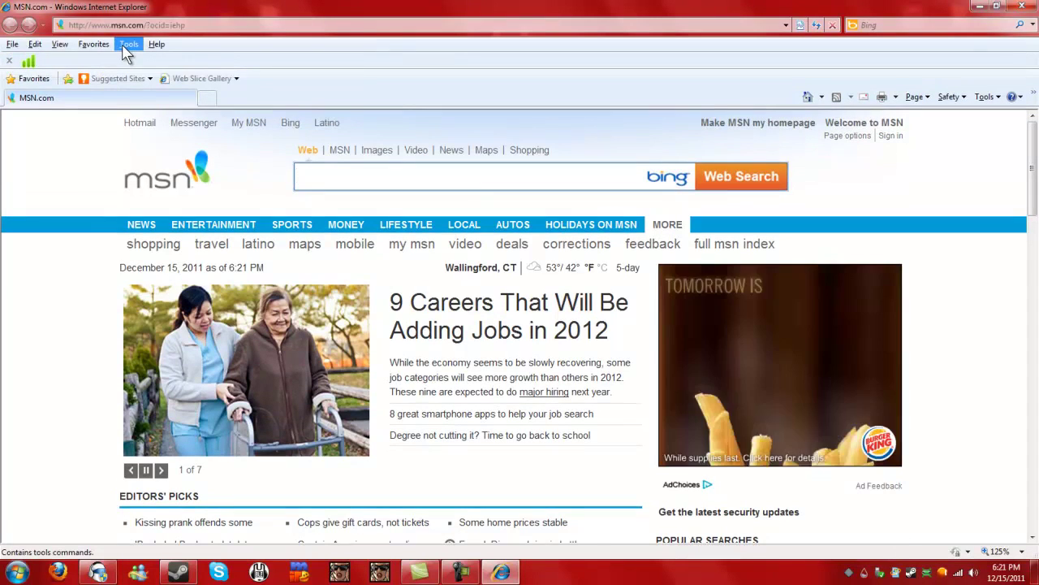
{"action": "left_click", "coordinate": [128, 46]}
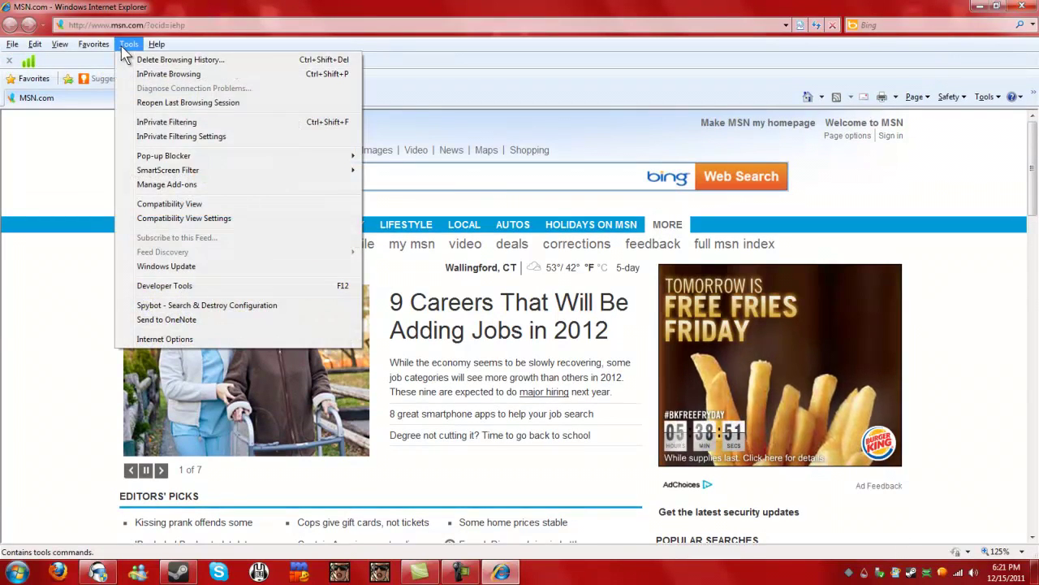
{"action": "left_click", "coordinate": [191, 339]}
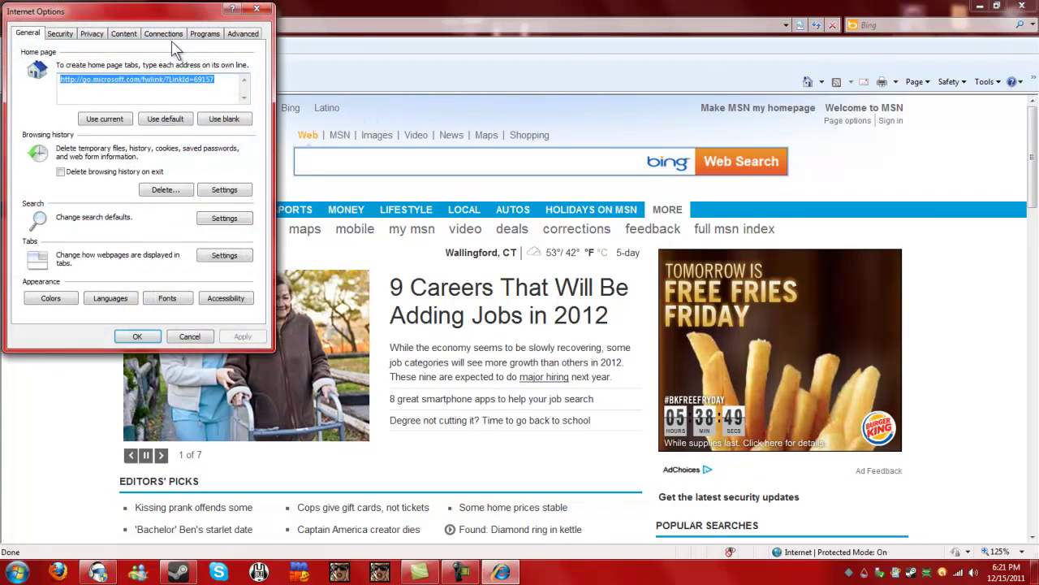
{"action": "left_click", "coordinate": [163, 33]}
{"action": "left_click", "coordinate": [205, 266]}
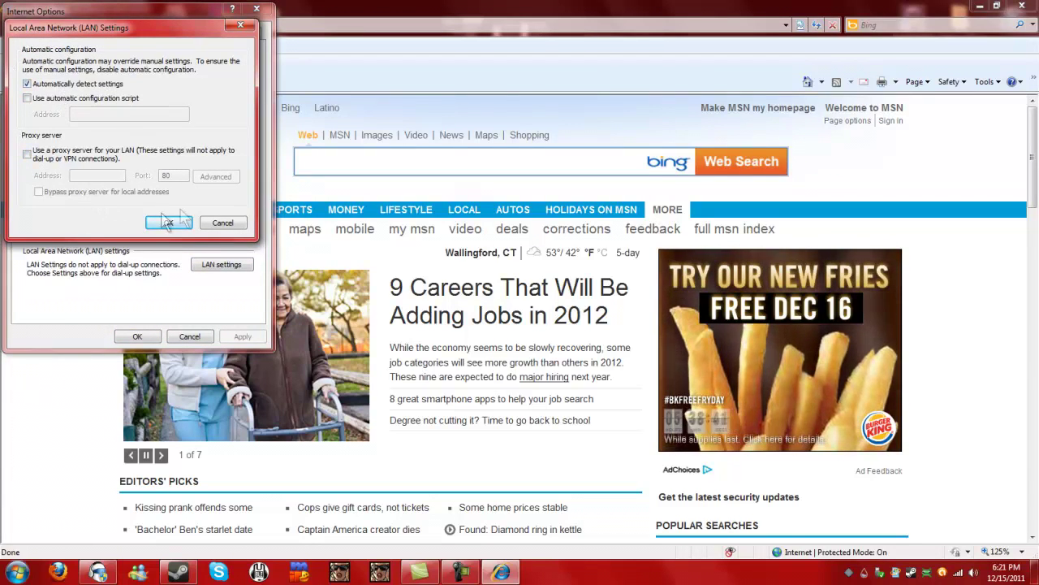
{"action": "left_click", "coordinate": [170, 225]}
{"action": "left_click", "coordinate": [137, 337]}
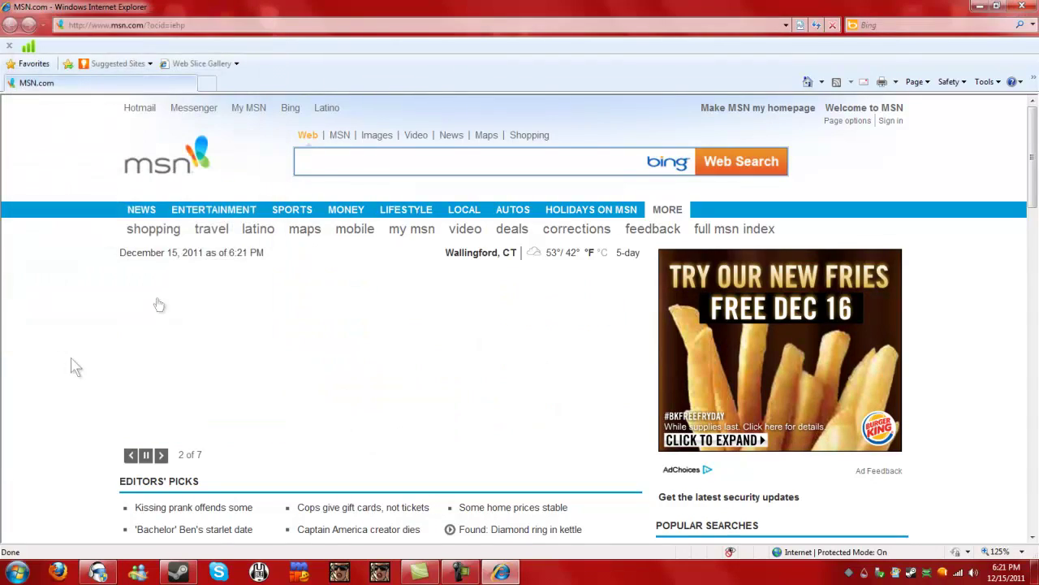
{"action": "key", "text": "alt+F4"}
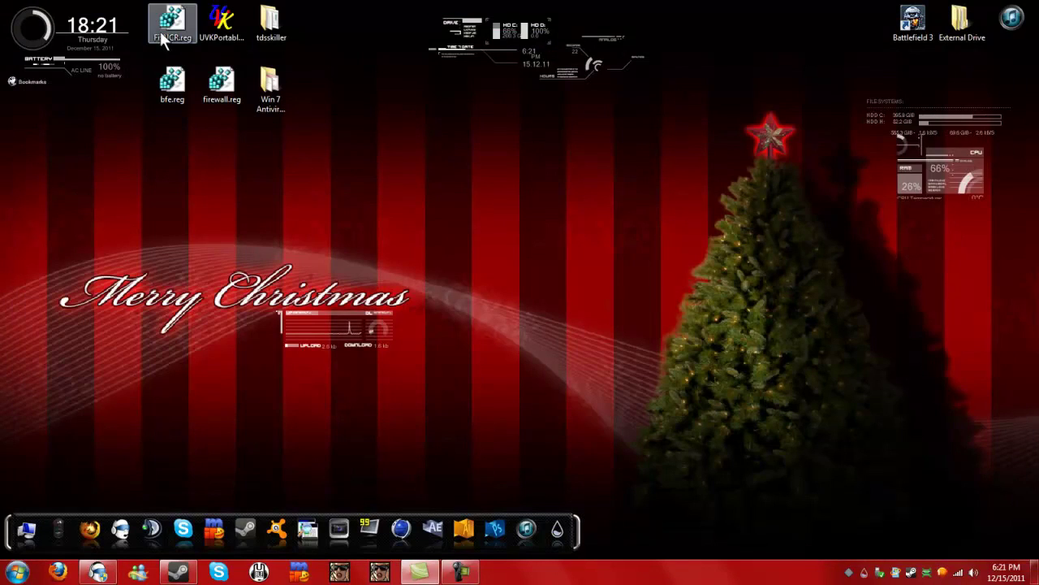
- Move the six desktop icons near the screen centre, deselect them, and dismiss the slow-performance balloon
{"action": "left_click_drag", "start_coordinate": [346, 274], "coordinate": [360, 162]}
{"action": "left_click", "coordinate": [580, 263]}
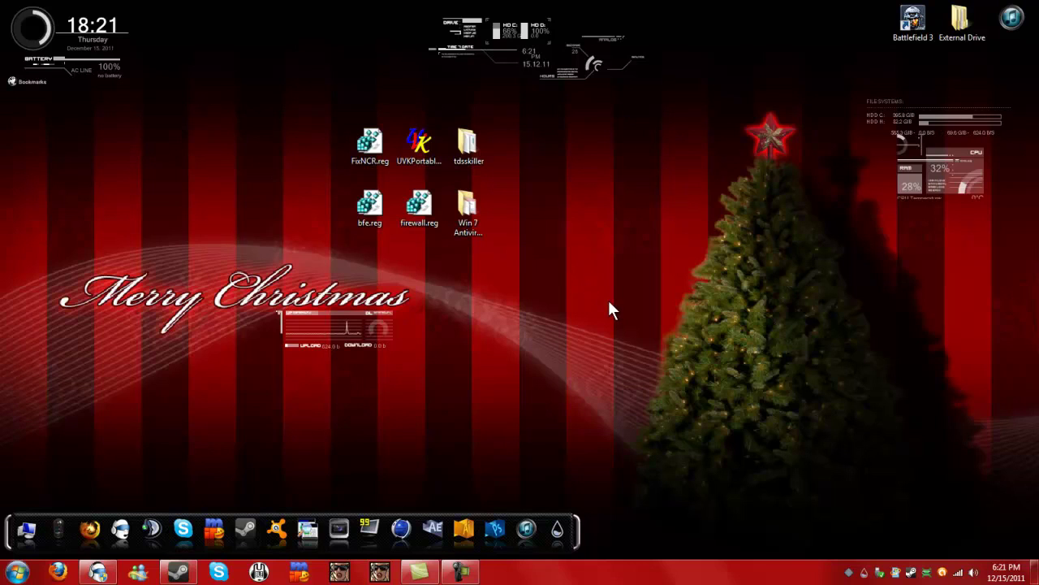
{"action": "left_click_drag", "start_coordinate": [520, 246], "coordinate": [343, 126]}
{"action": "left_click", "coordinate": [539, 246]}
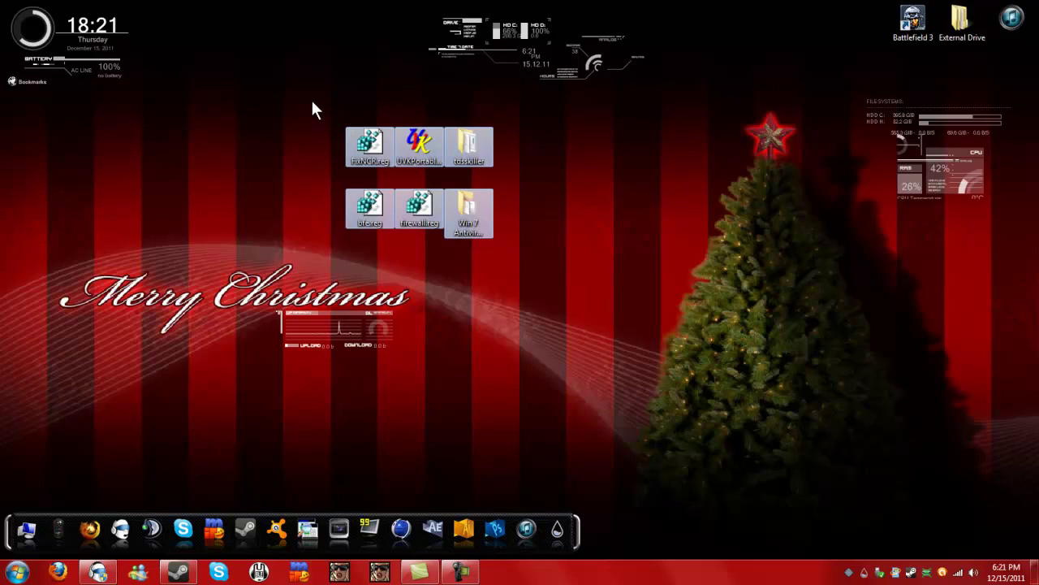
{"action": "left_click", "coordinate": [315, 110]}
{"action": "left_click_drag", "start_coordinate": [293, 88], "coordinate": [796, 445]}
{"action": "left_click", "coordinate": [796, 445]}
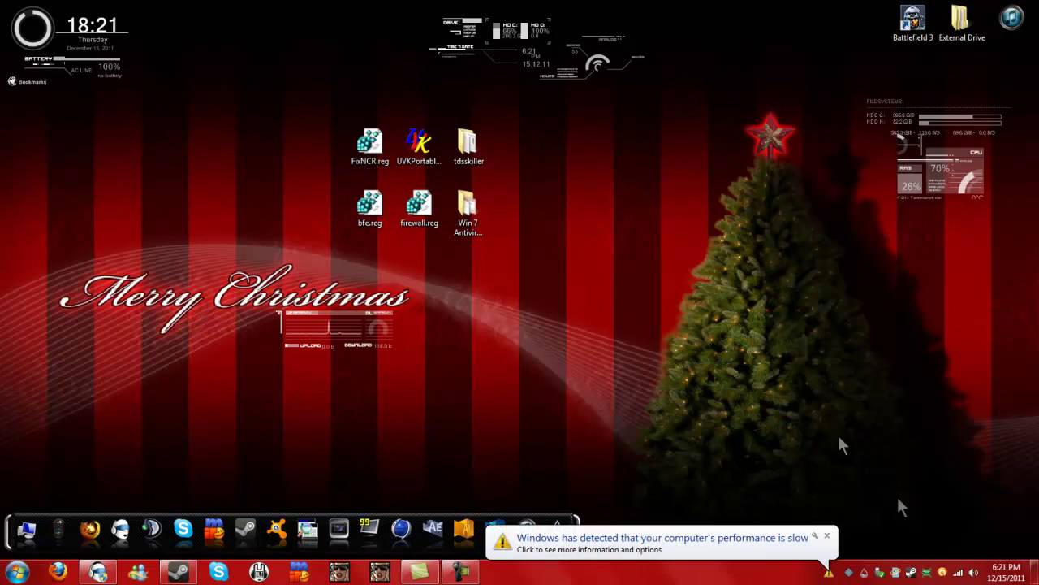
{"action": "left_click", "coordinate": [827, 536]}
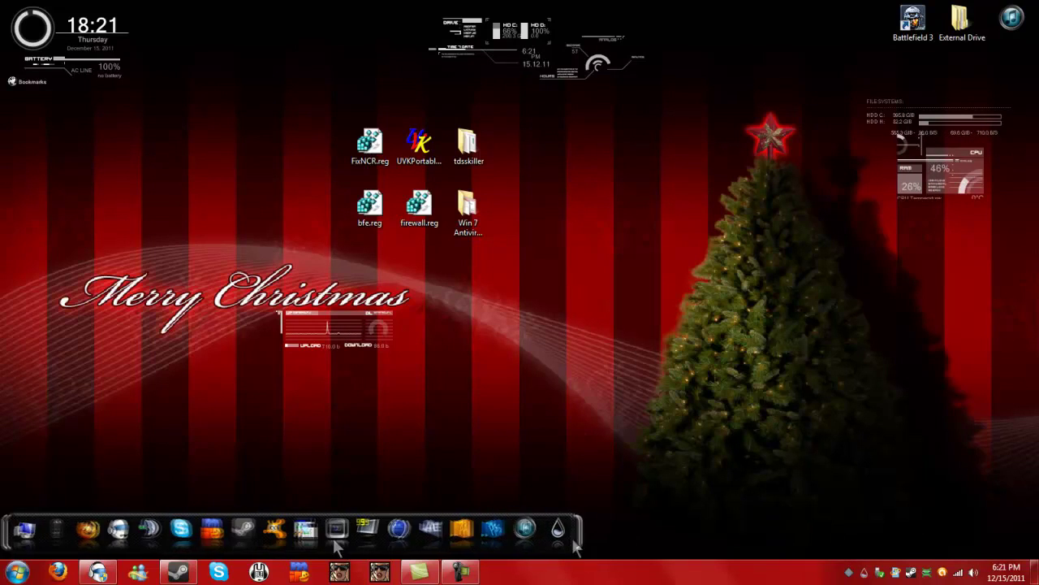